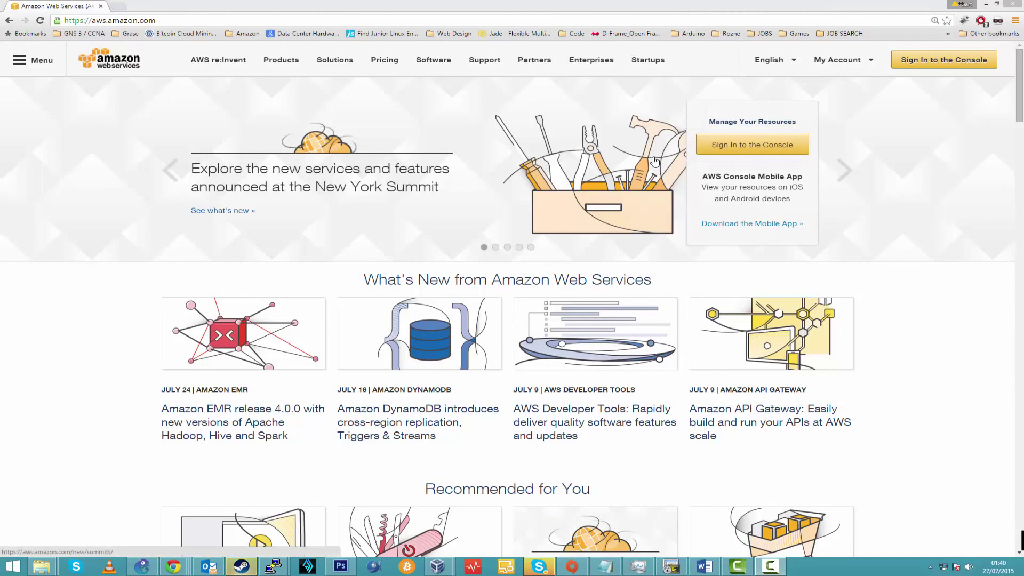
- Sign in to the AWS Management Console with the account e-mail and password
left_click(929, 63)
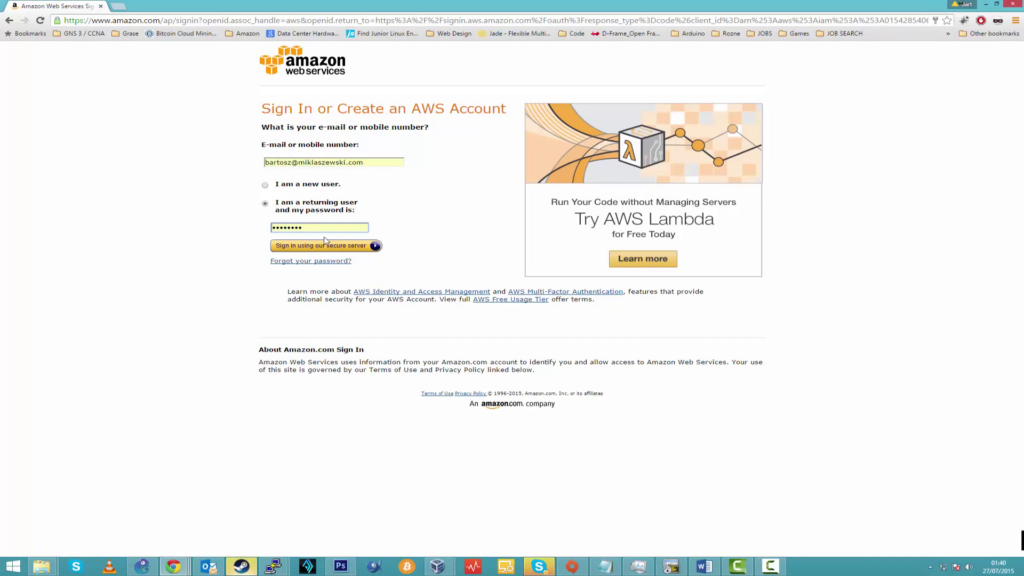
left_click(345, 247)
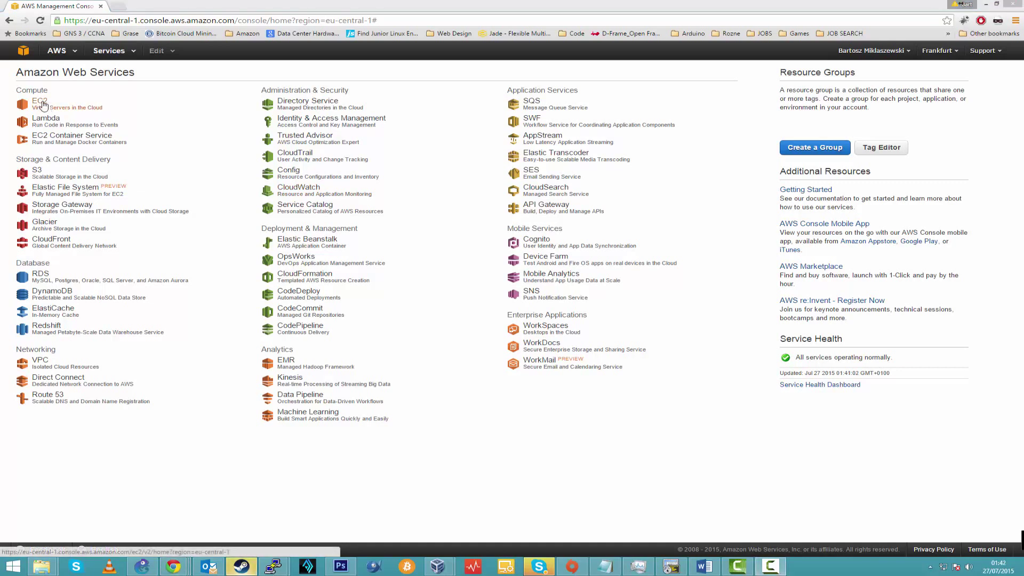
- On the EC2 pricing page, highlight Frankfurt Linux m3.xlarge at $0.315 per hour
left_click(44, 105)
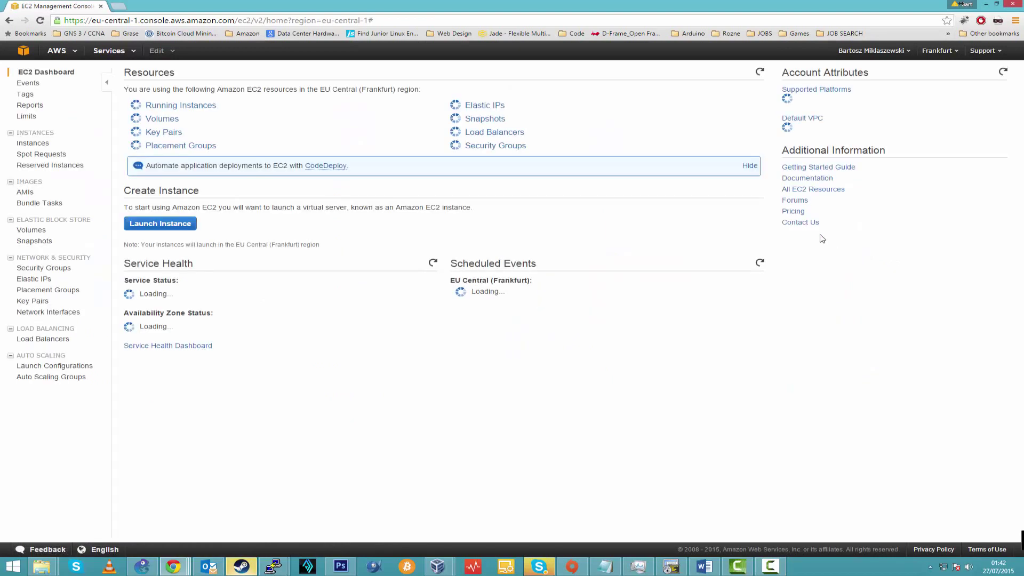
left_click(794, 206)
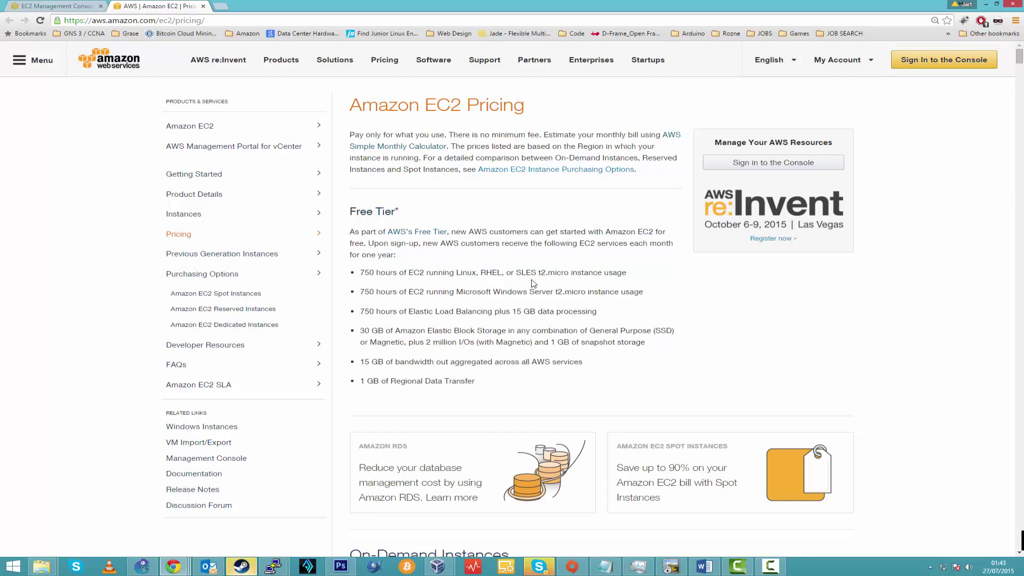
scroll(533, 283, "down", 9)
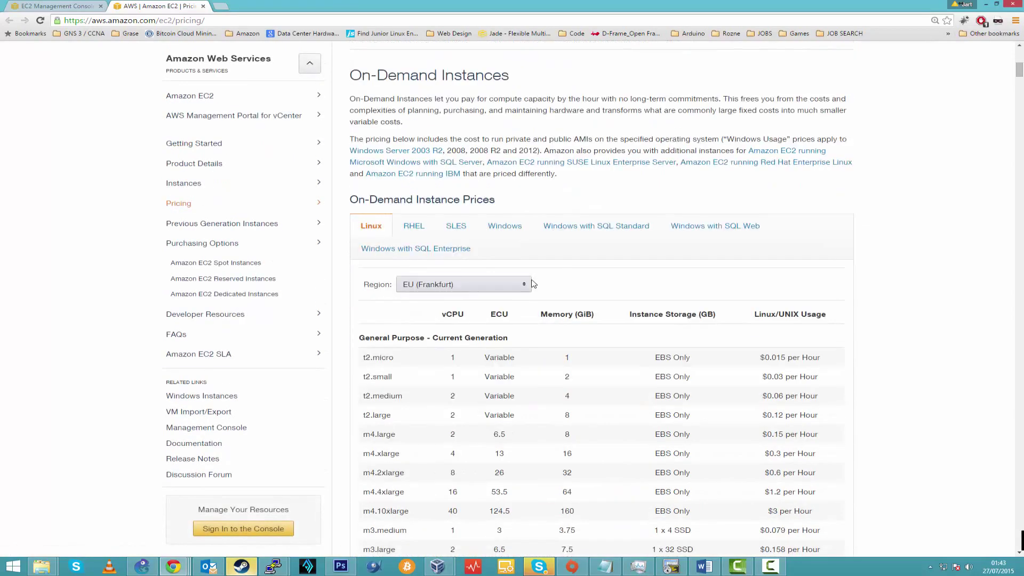
scroll(533, 284, "down", 3)
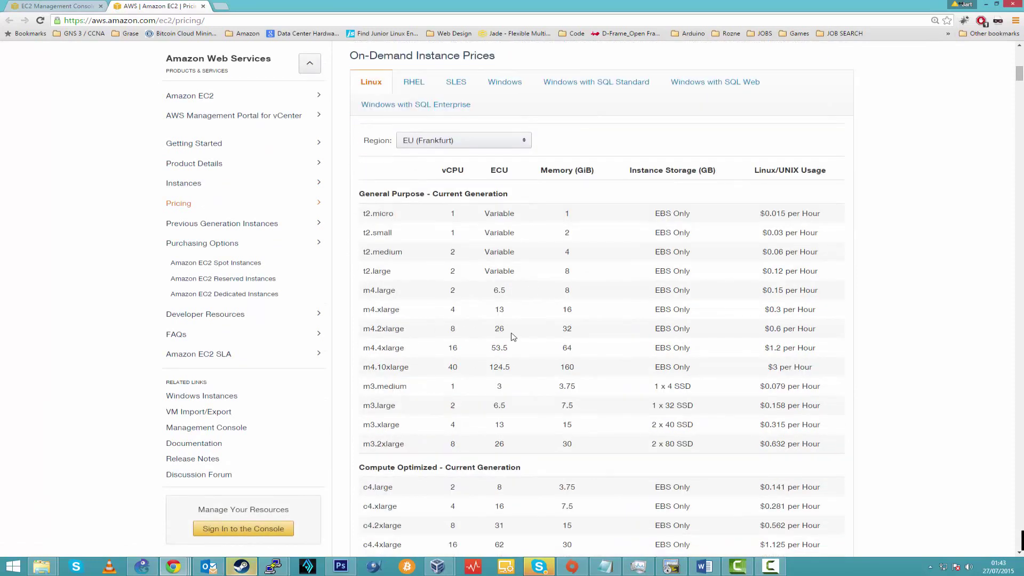
left_click_drag(370, 426, 694, 425)
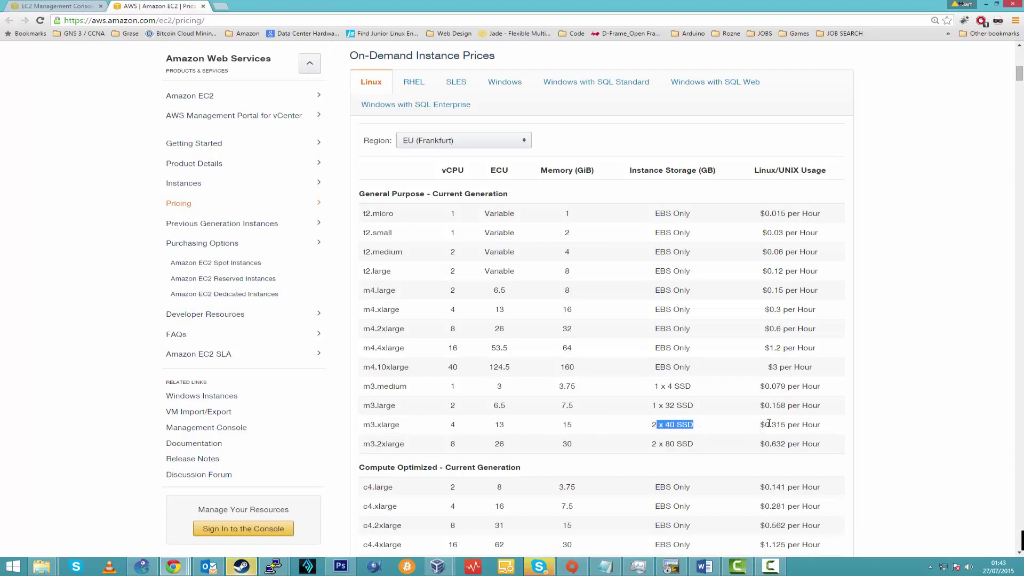
left_click_drag(765, 425, 826, 426)
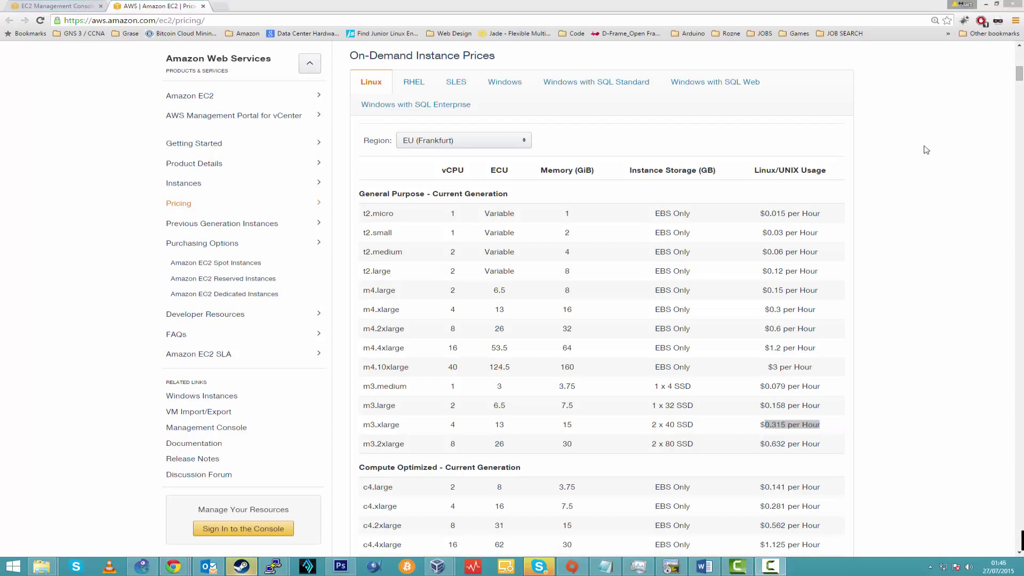
- Confirm the EC2 dashboard uses the Frankfurt region and start launching a new instance
left_click(50, 5)
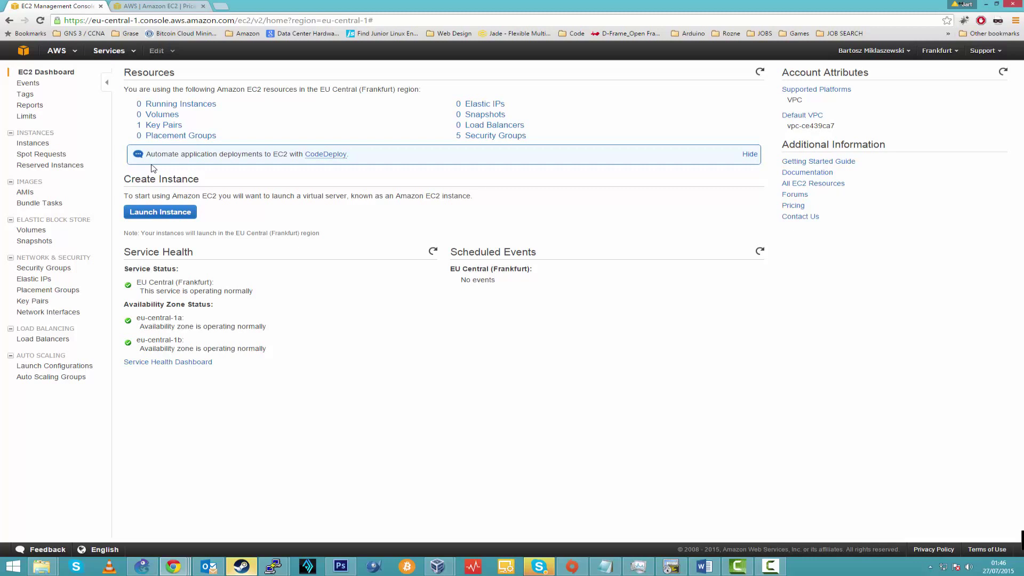
left_click(945, 51)
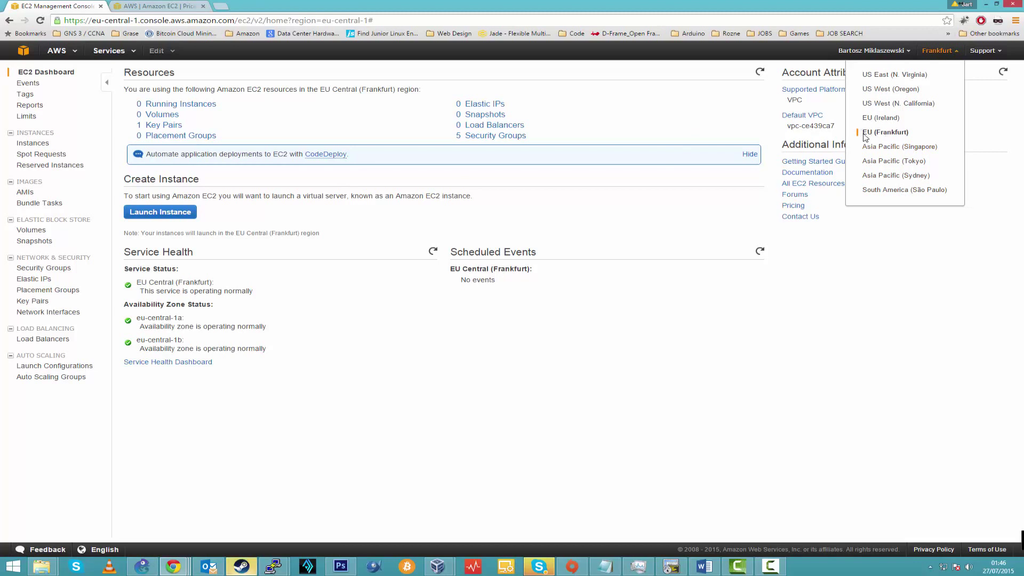
left_click(874, 315)
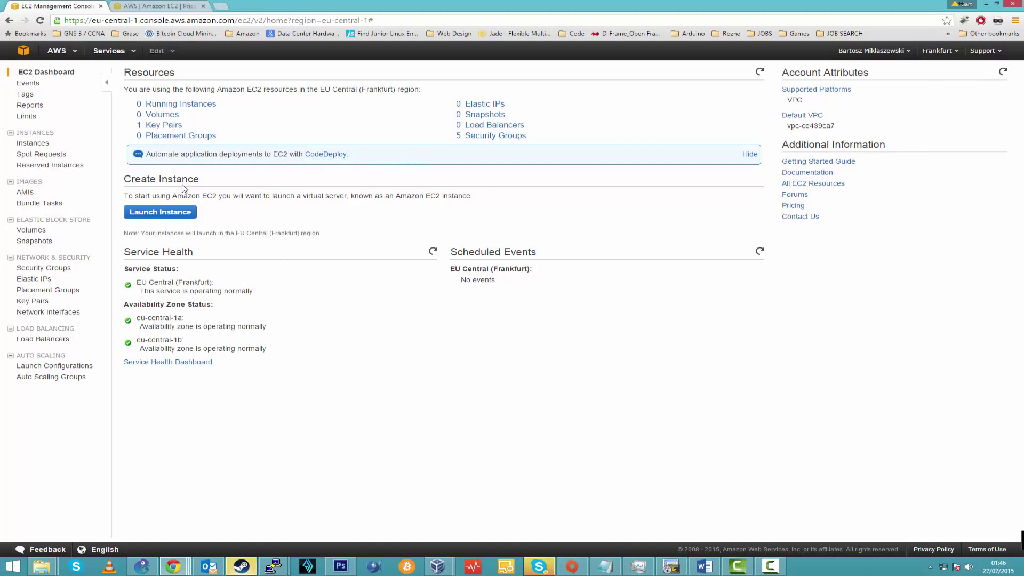
left_click(170, 214)
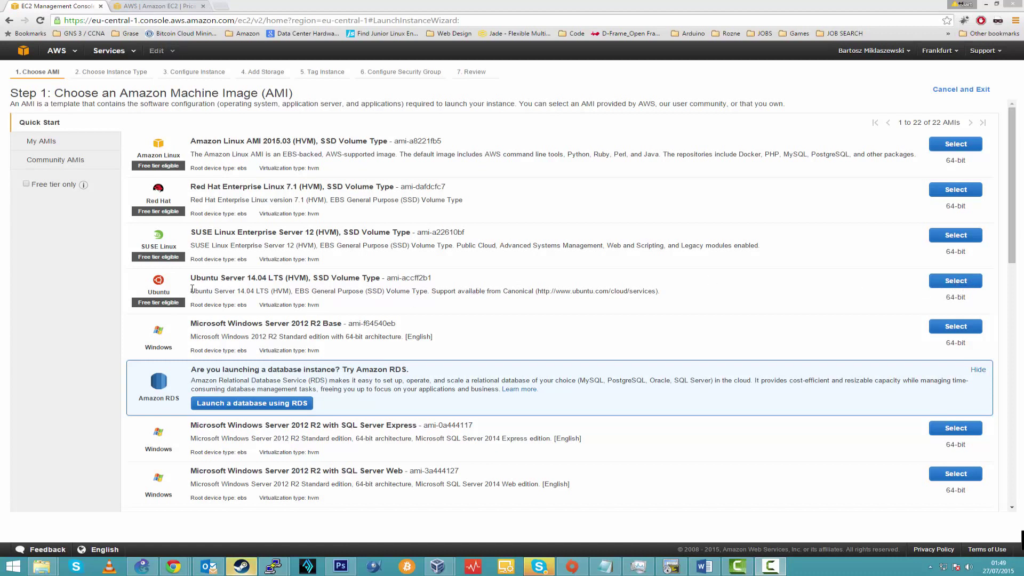
- Search Community AMIs for 14.04 and select the ubuntu-trusty-14.04-amd64-server hvm-ssd image
left_click(44, 166)
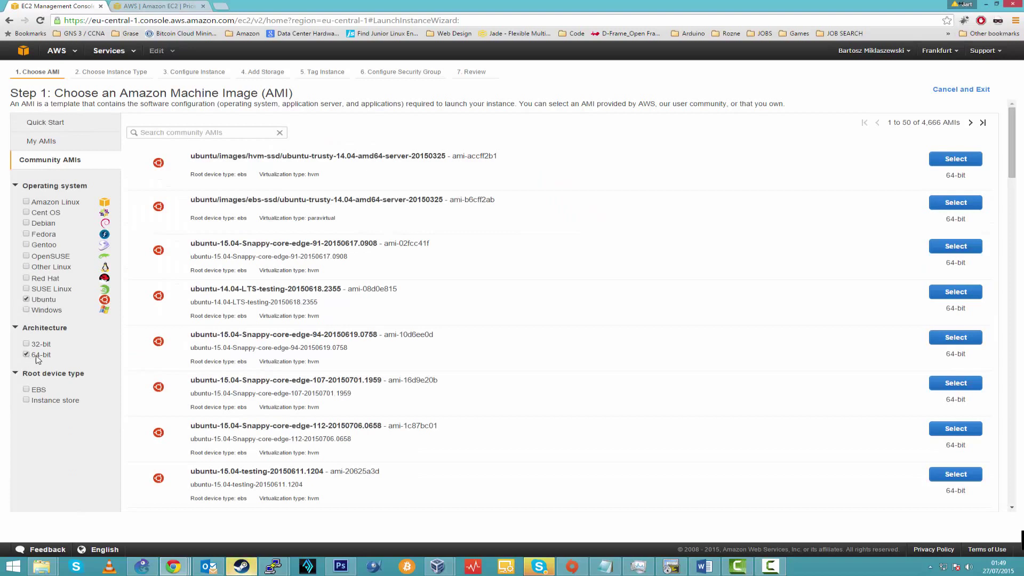
left_click(185, 132)
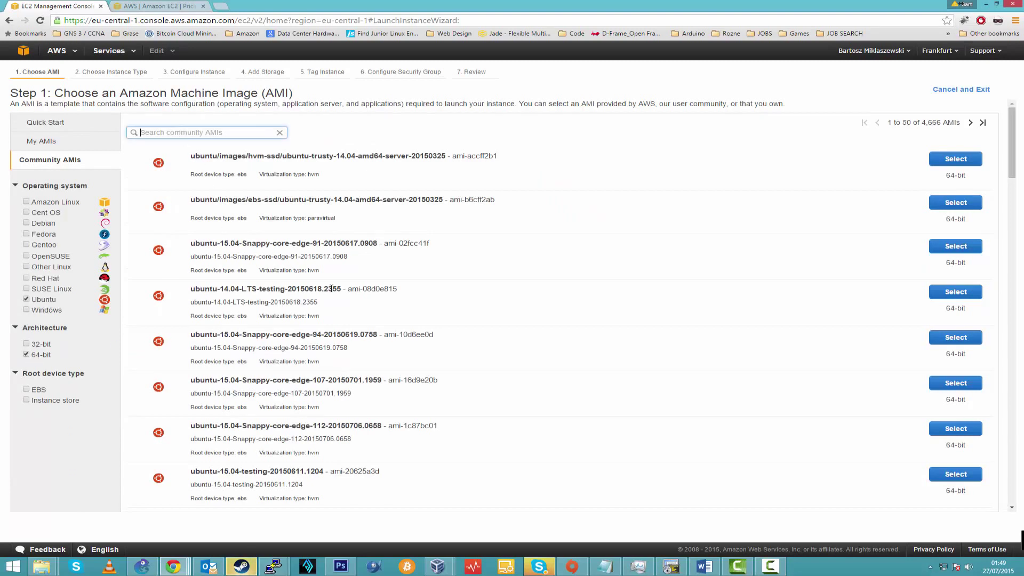
type("14.04")
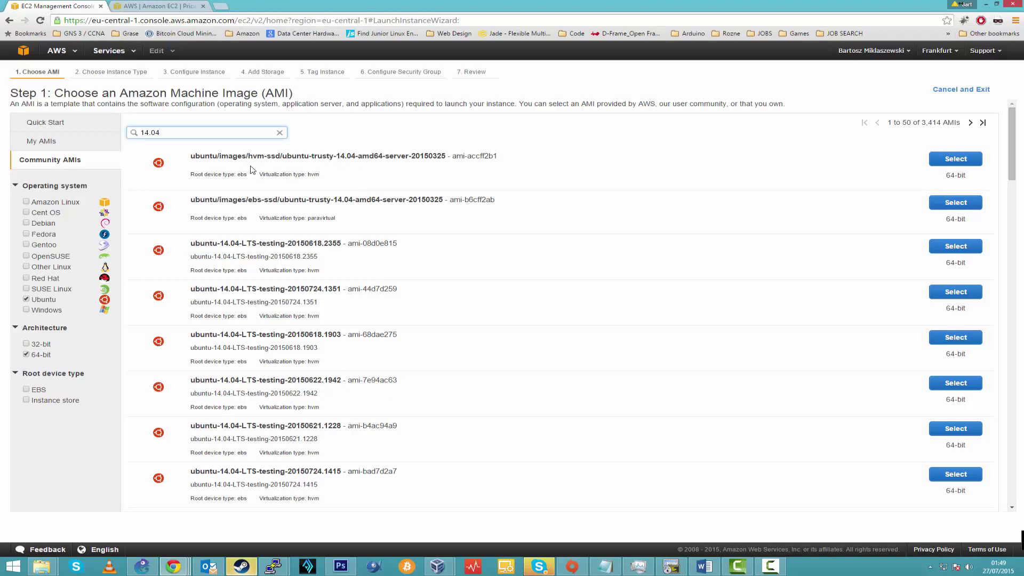
left_click(956, 159)
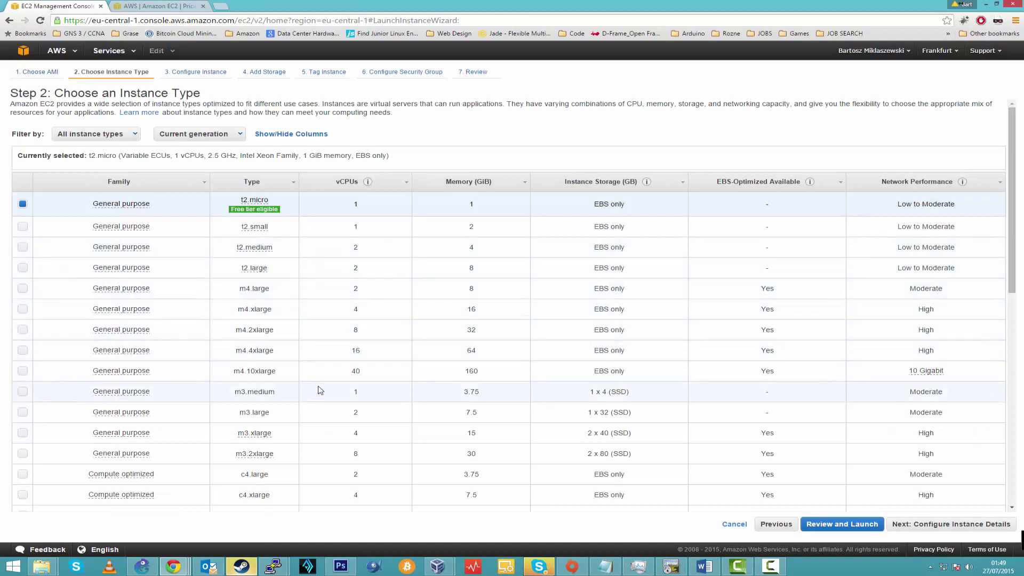
- Choose the m3.xlarge instance type and proceed through review to launch
mouse_move(244, 434)
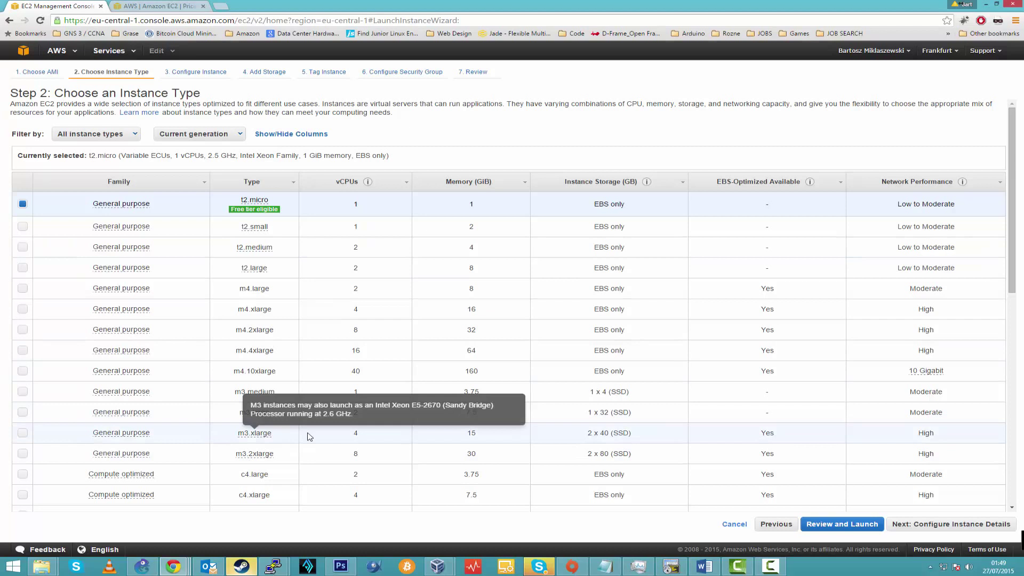
left_click(23, 434)
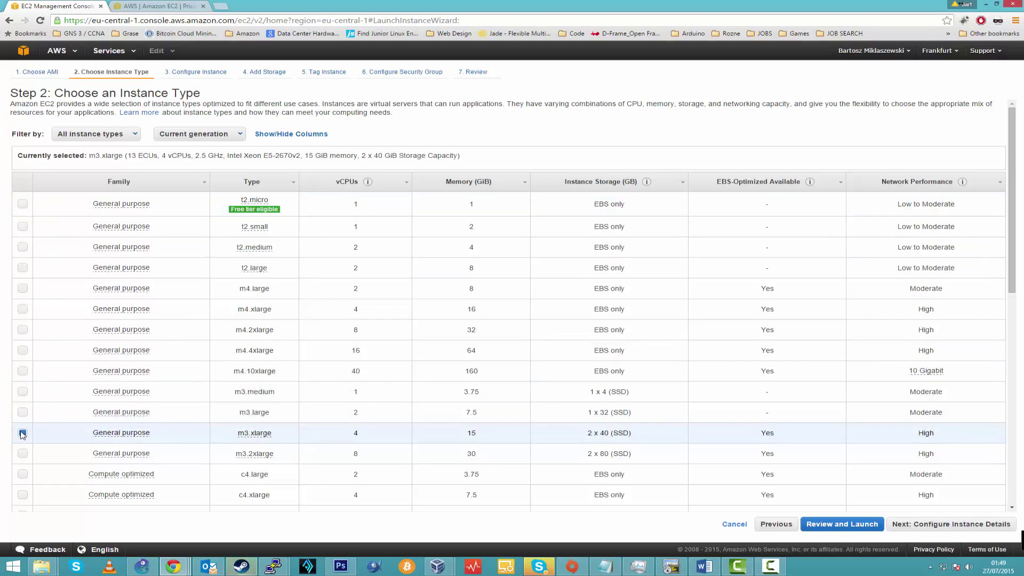
left_click(846, 527)
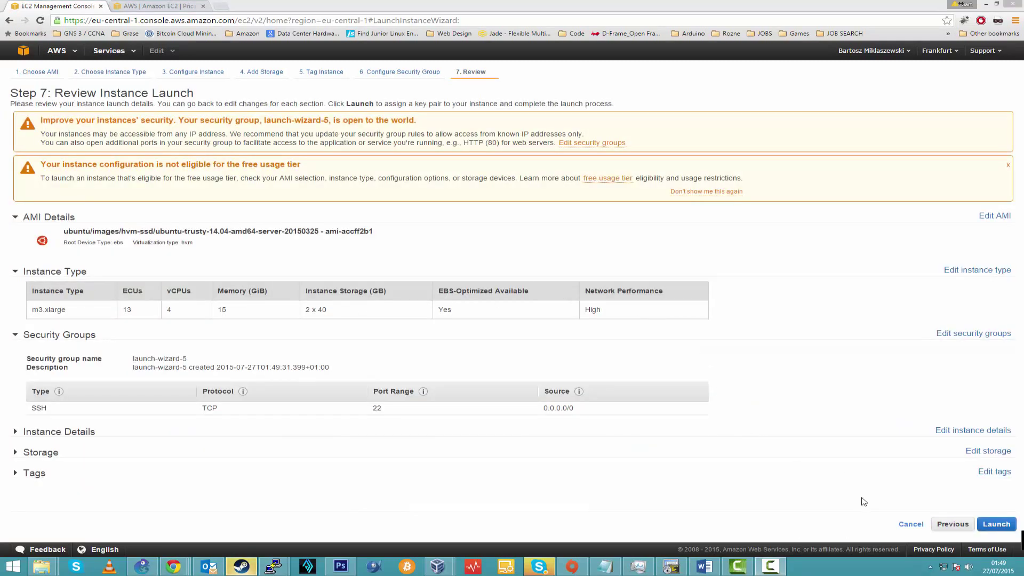
left_click(997, 524)
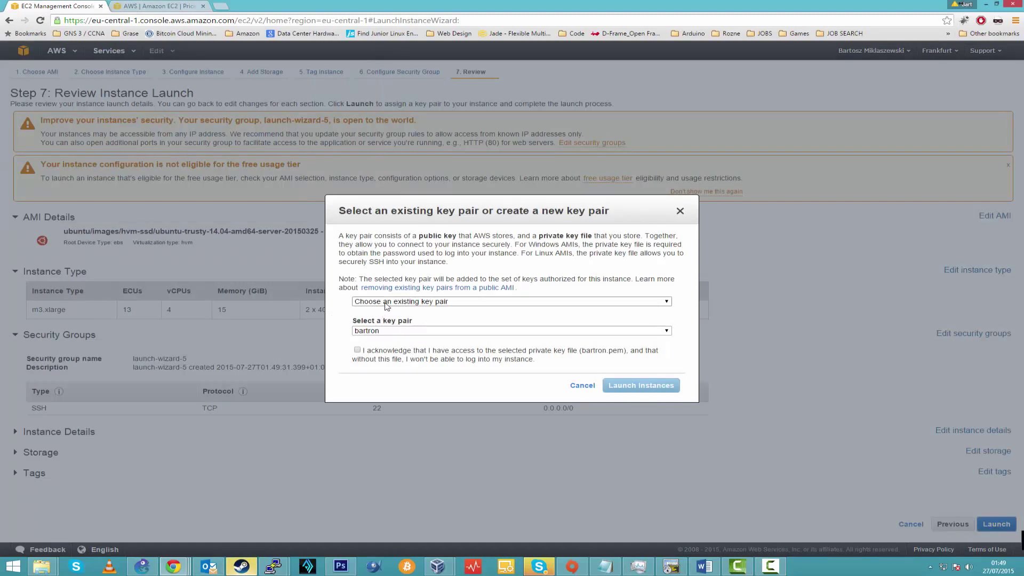
- Create and download a new GNS3 key pair, then launch the instance
left_click(472, 302)
left_click(405, 320)
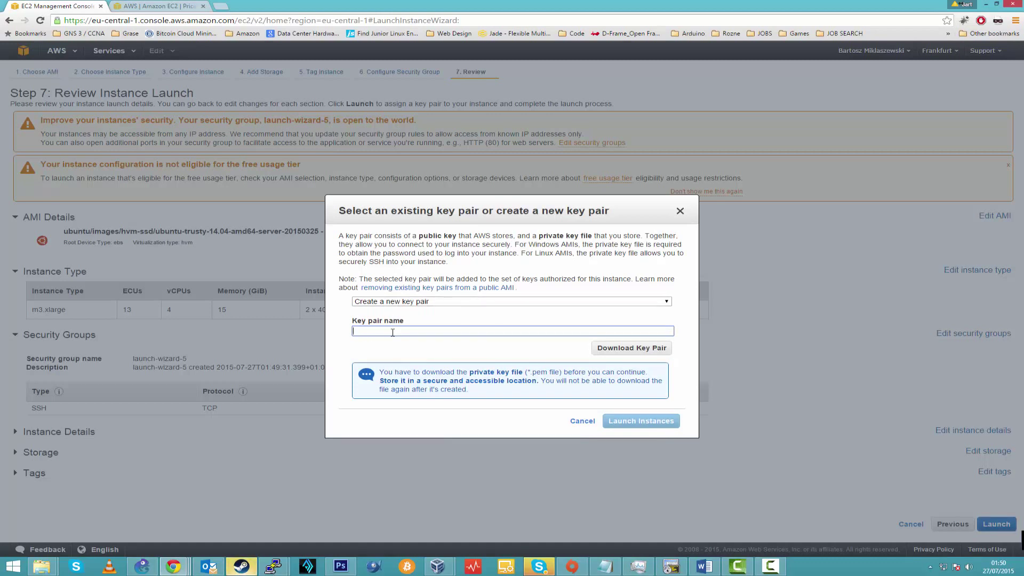
left_click(634, 348)
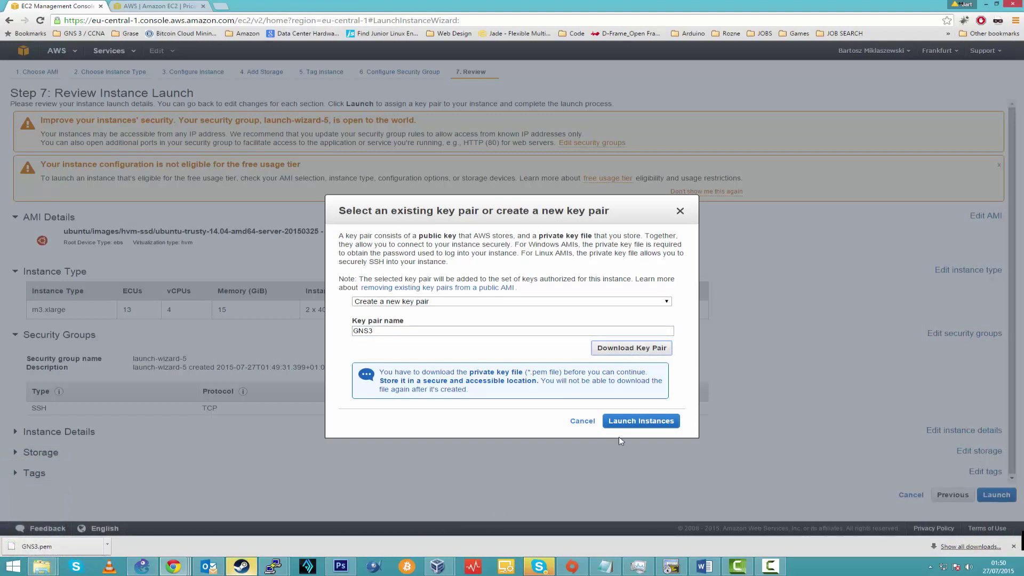
left_click(616, 421)
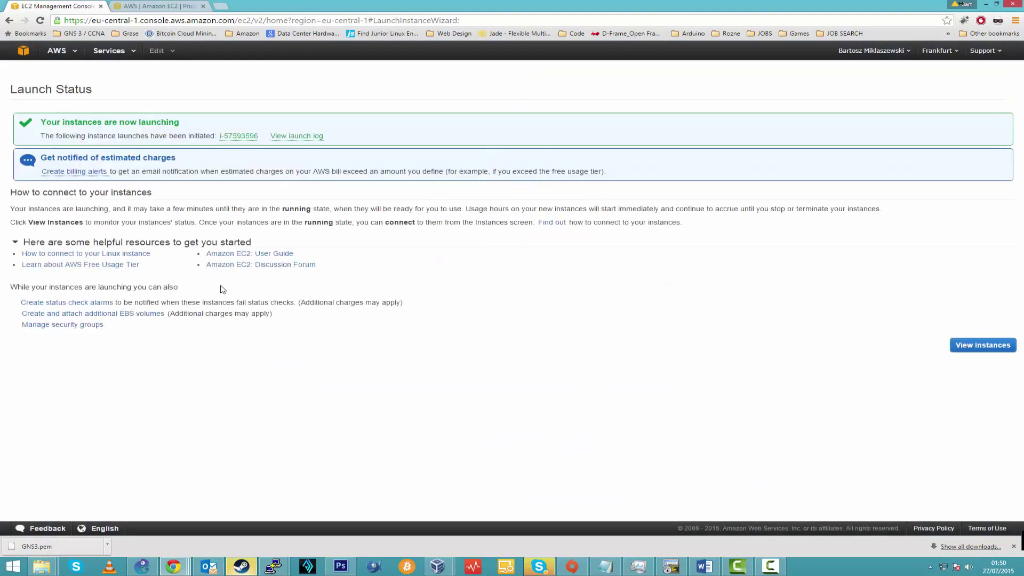
- Change launch-wizard-5's inbound rule from SSH to All traffic from 0.0.0.0/0 and save
left_click(980, 347)
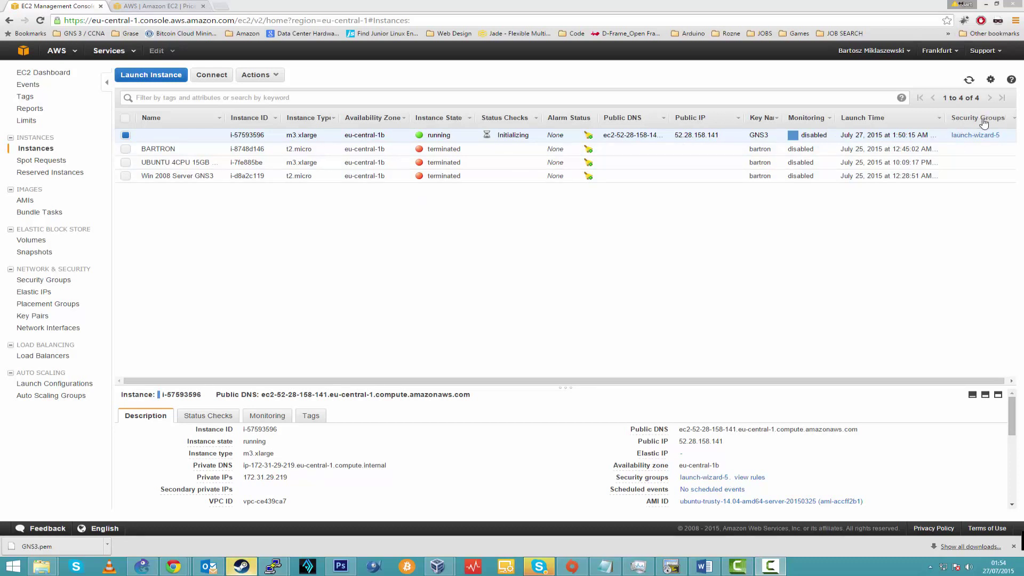
left_click(971, 137)
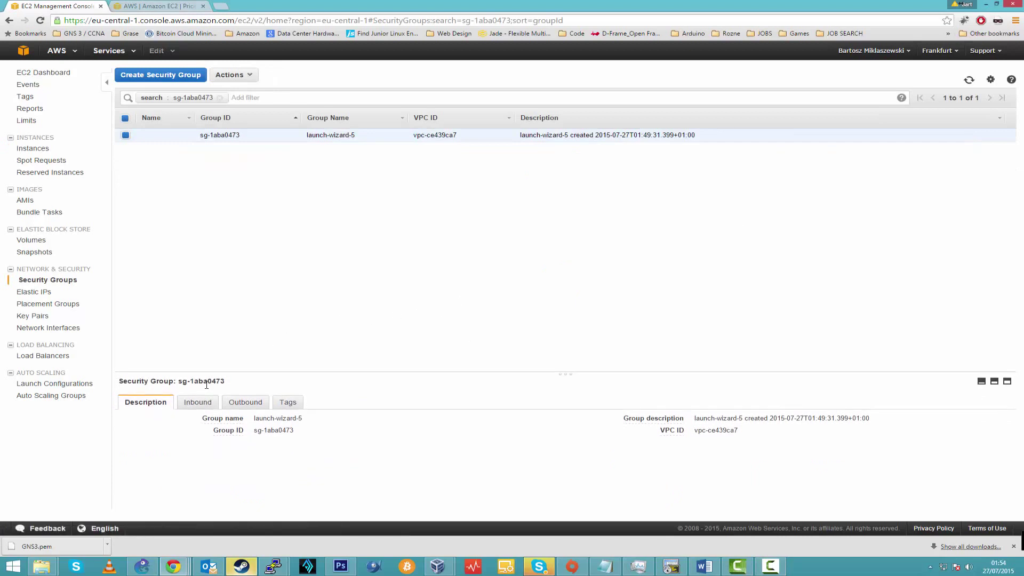
left_click(199, 404)
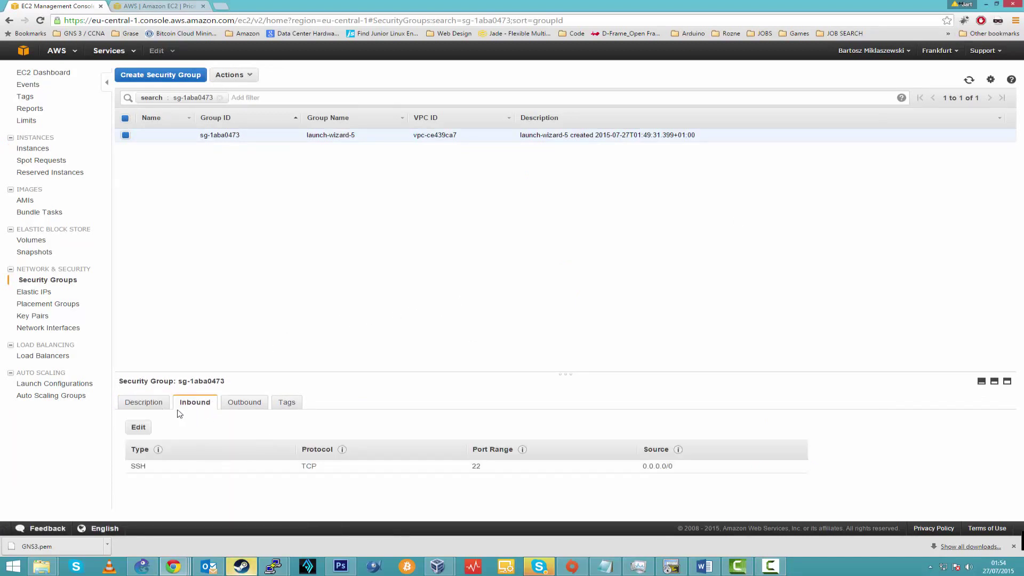
left_click(138, 427)
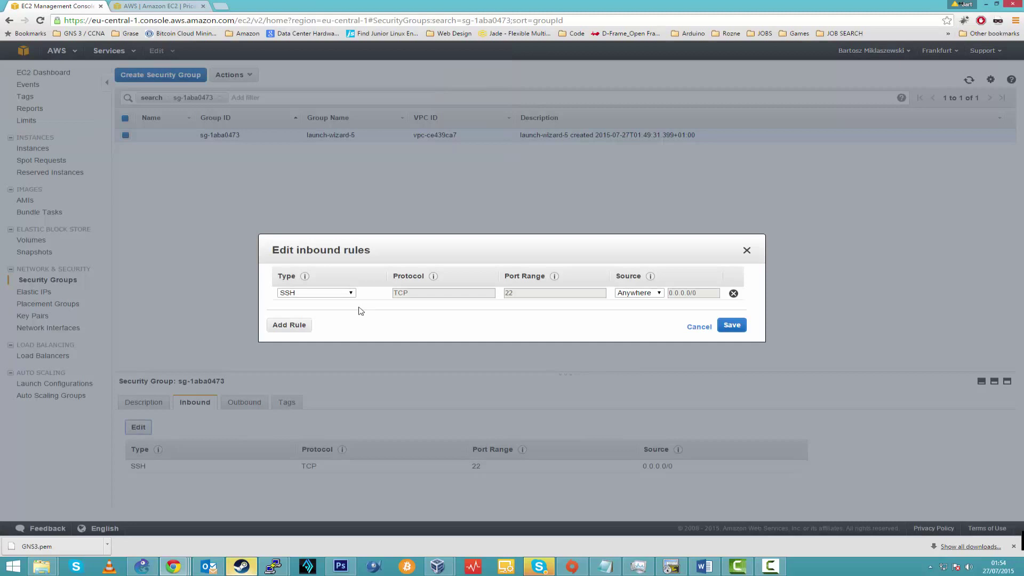
left_click(342, 294)
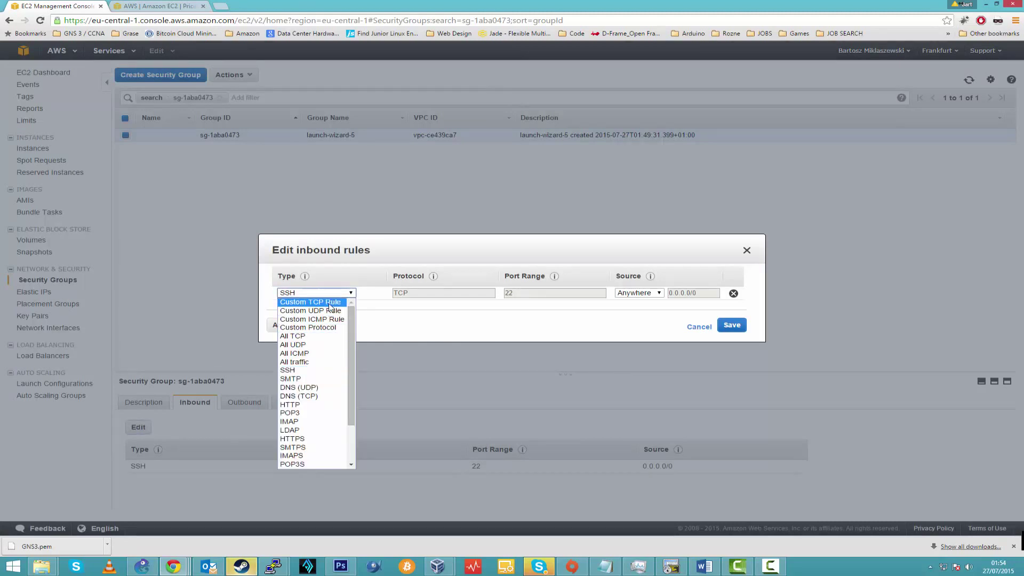
left_click(318, 362)
left_click(733, 327)
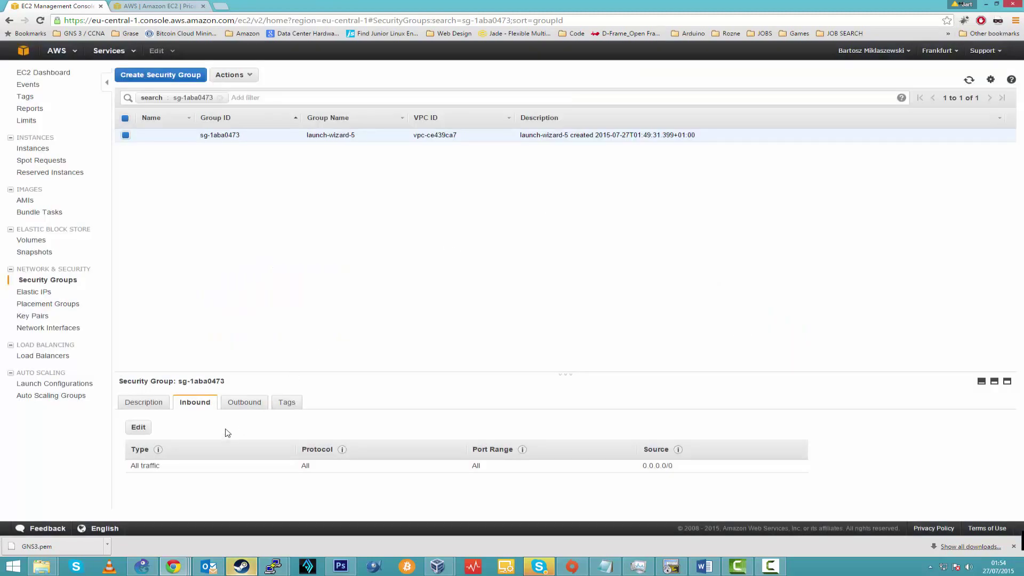
left_click(244, 402)
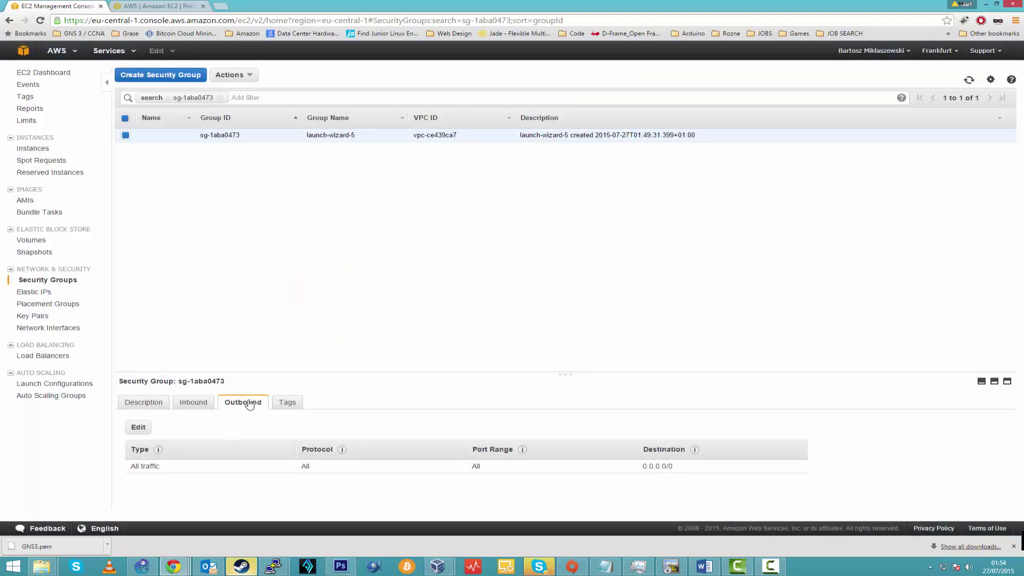
- From the Instances list, open the Connect instructions for the running instance
left_click(34, 152)
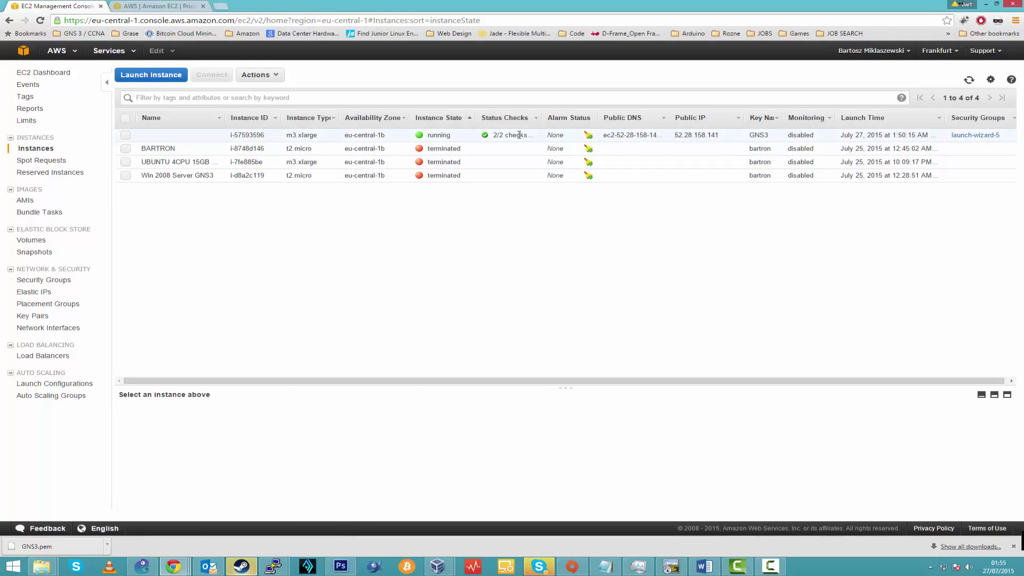
left_click(438, 135)
right_click(439, 136)
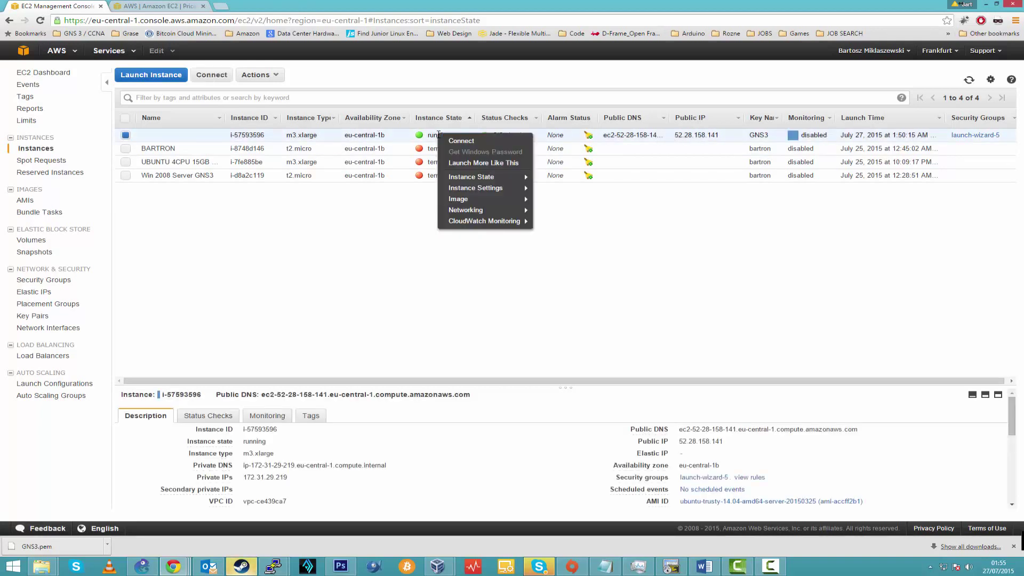
left_click(456, 142)
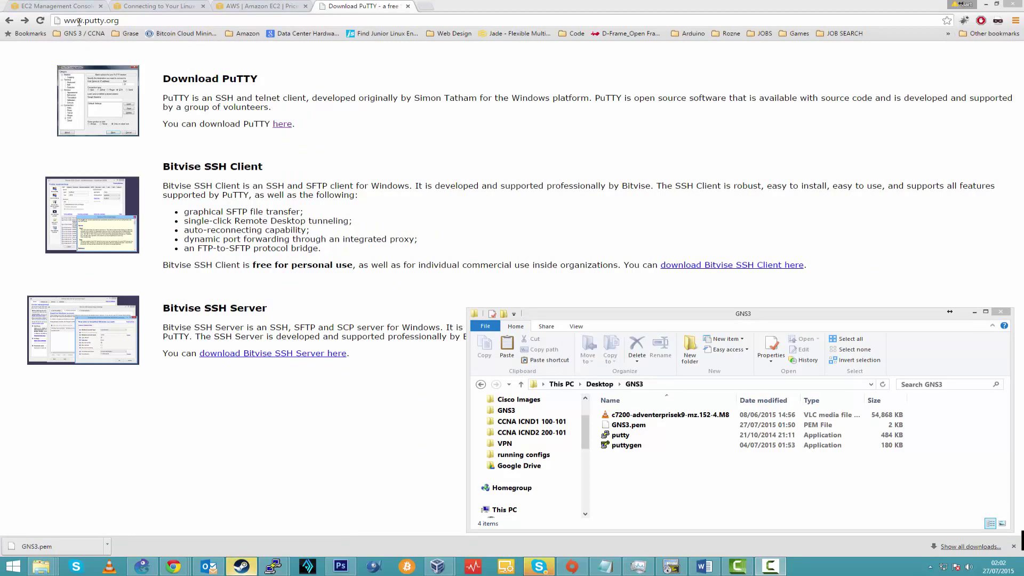
- Open the PuTTY Download Page and place the GNS3 folder window beside Chrome
left_click(283, 124)
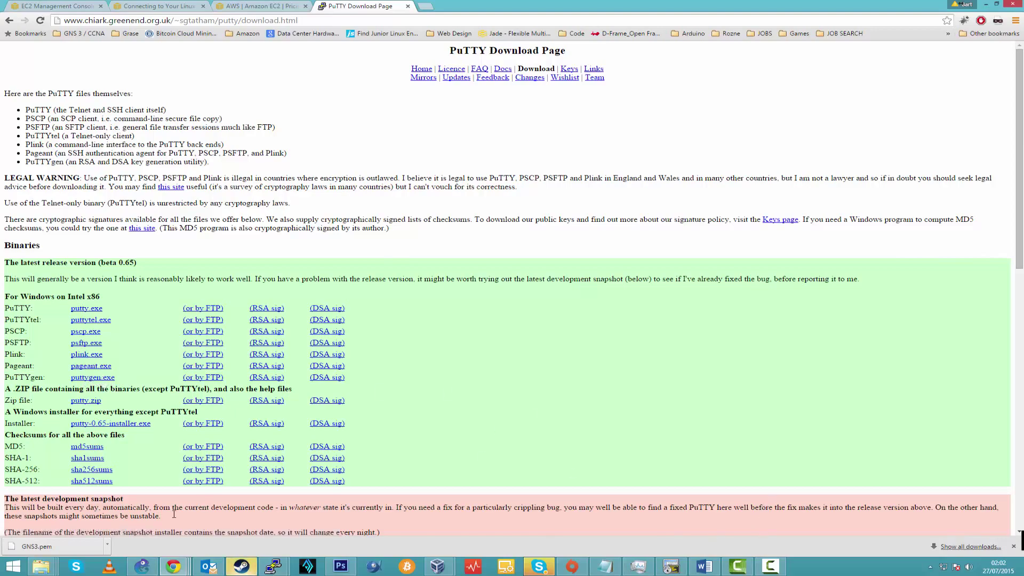
mouse_move(46, 566)
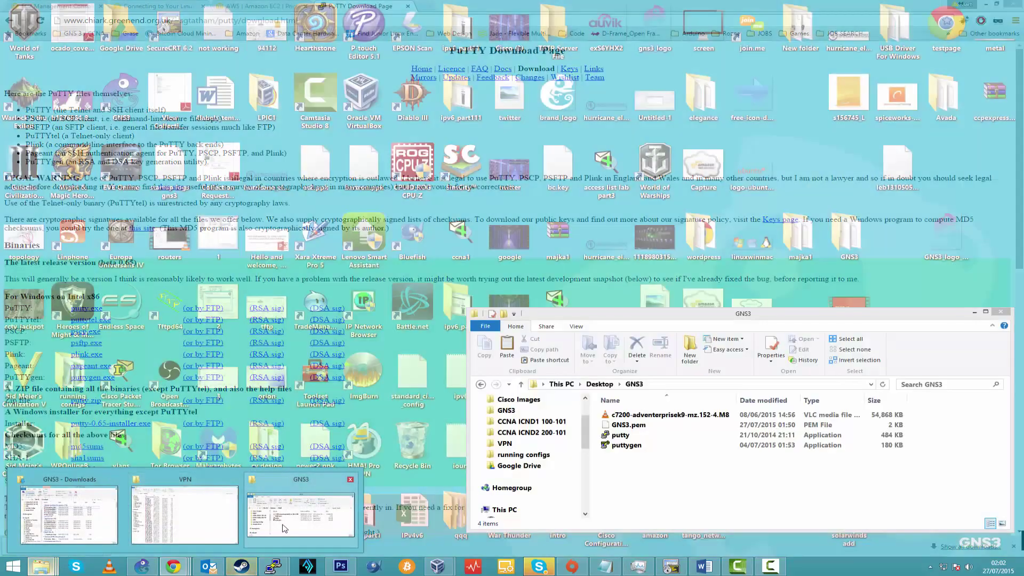
left_click(290, 514)
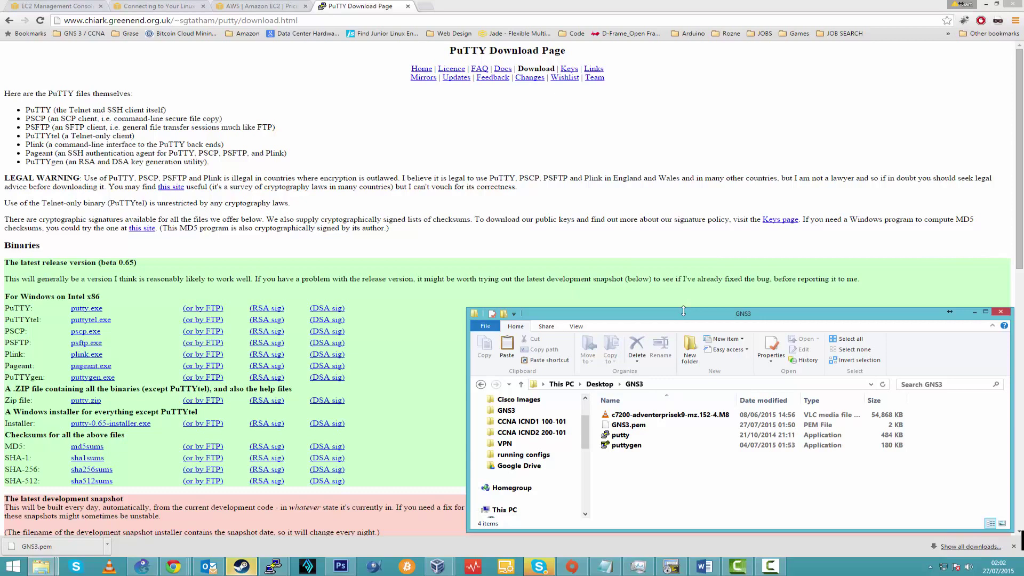
left_click_drag(683, 311, 657, 89)
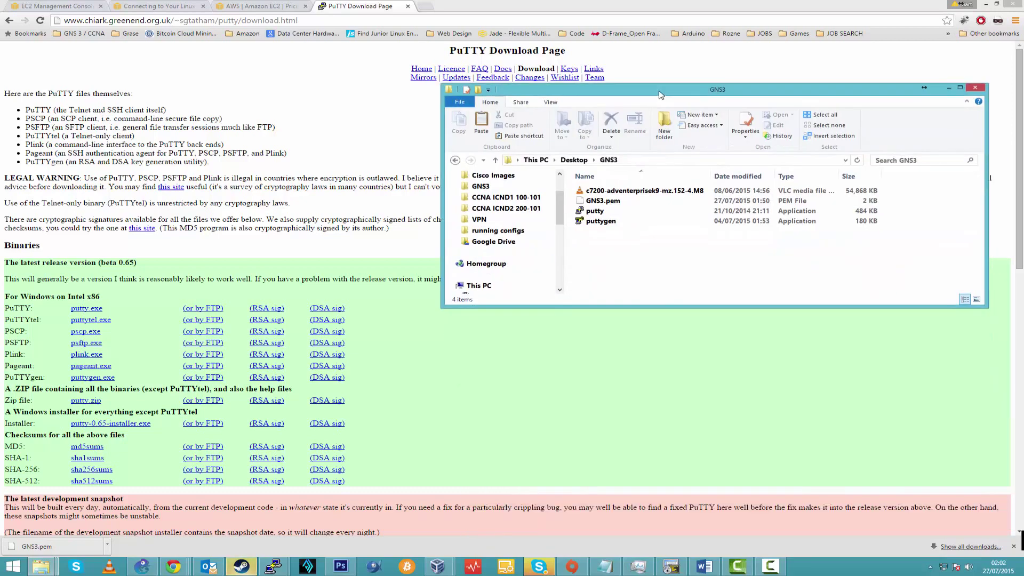
- Import GNS3.pem into PuTTYgen from the GNS3 folder and start saving the private key
double_click(593, 223)
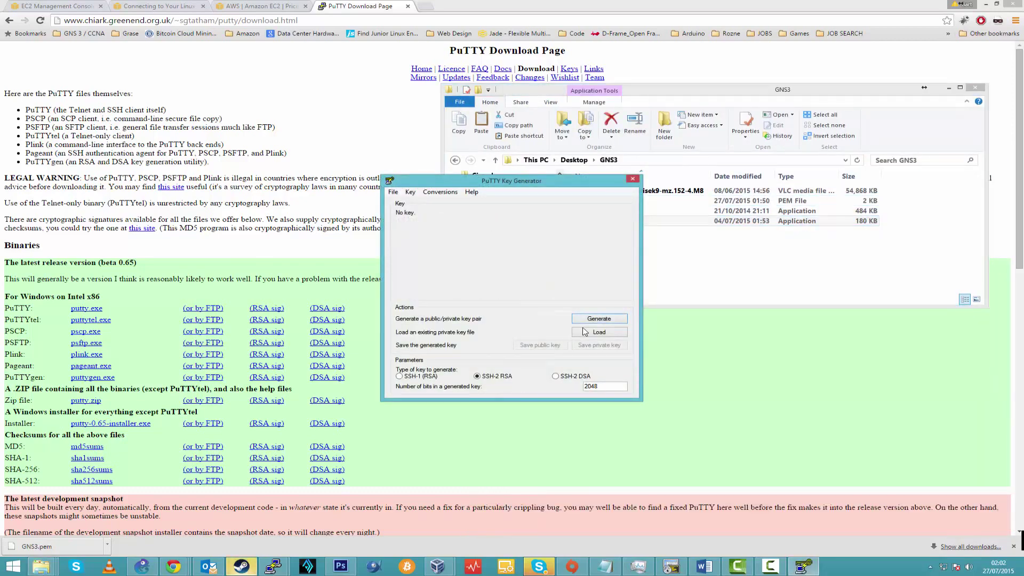
left_click(599, 332)
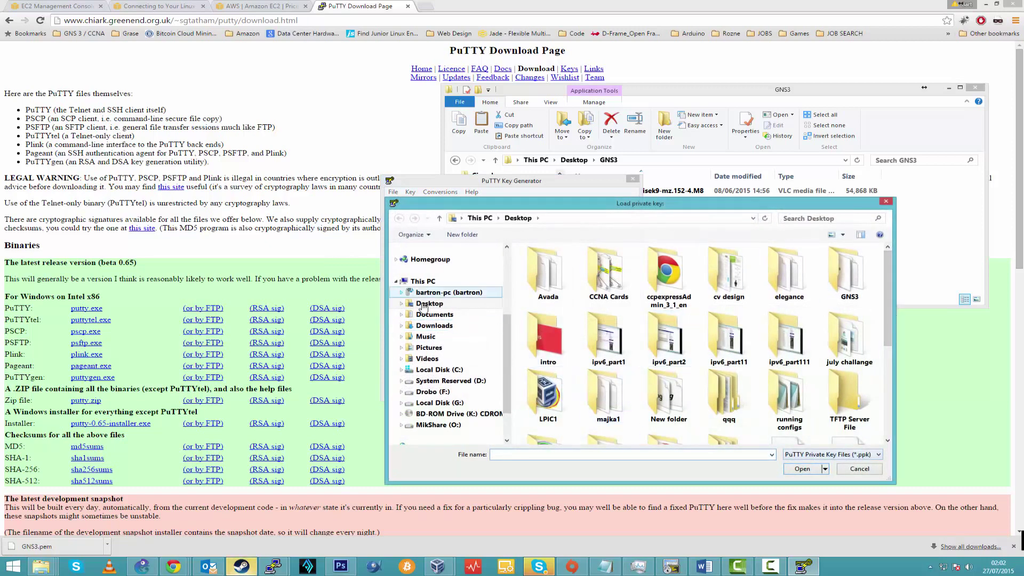
double_click(859, 274)
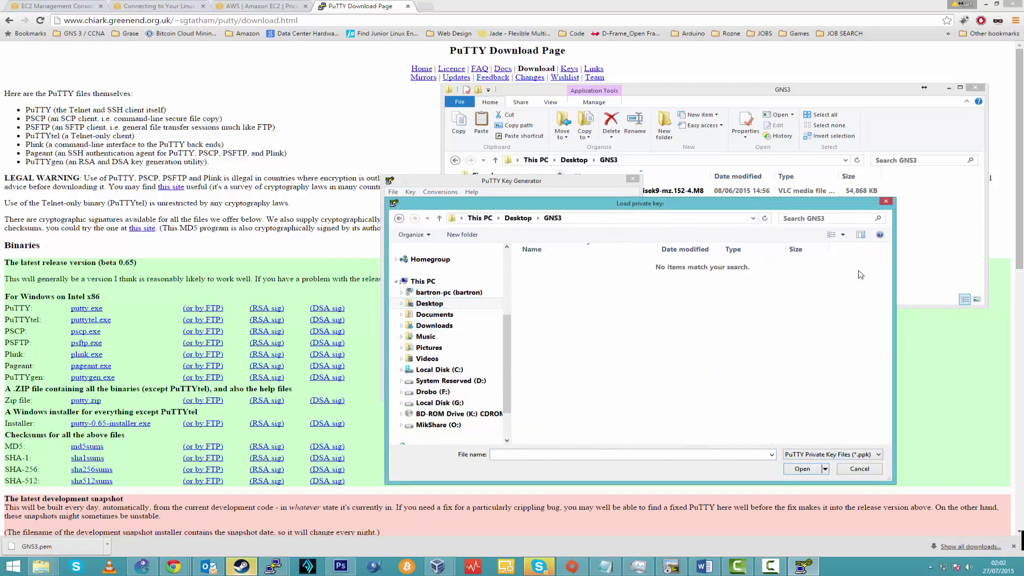
left_click(836, 455)
left_click(810, 472)
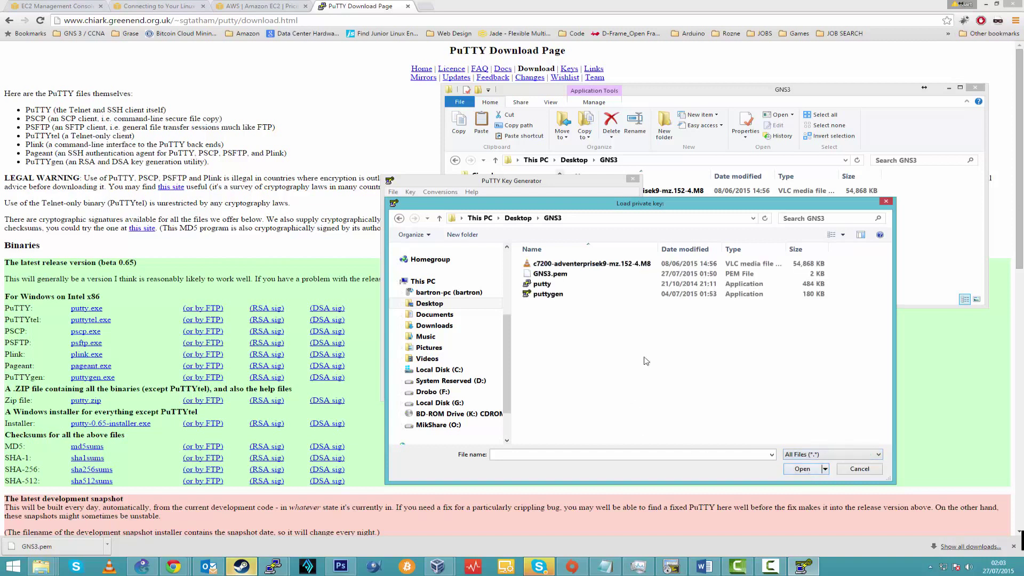
left_click(537, 275)
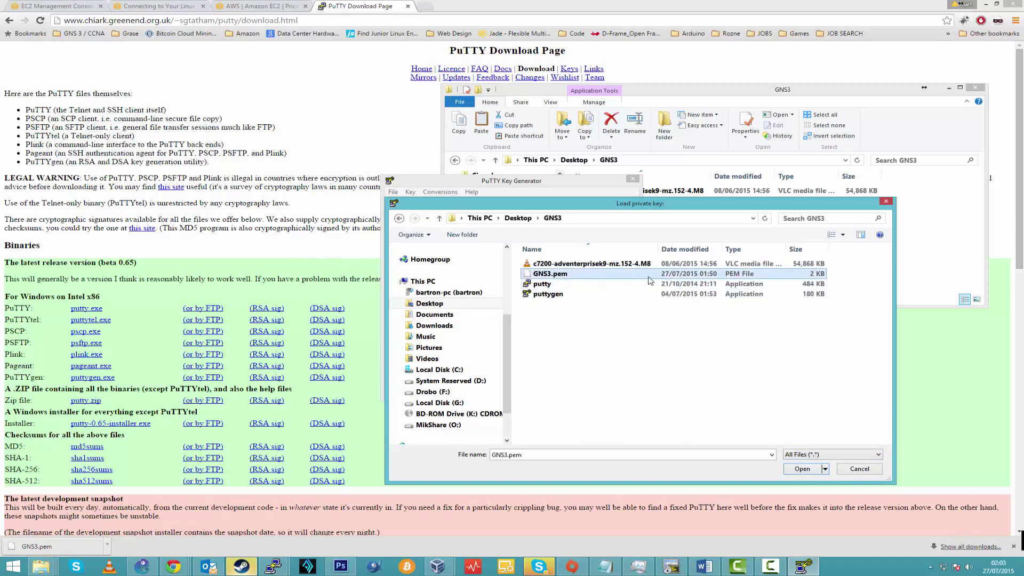
left_click(802, 469)
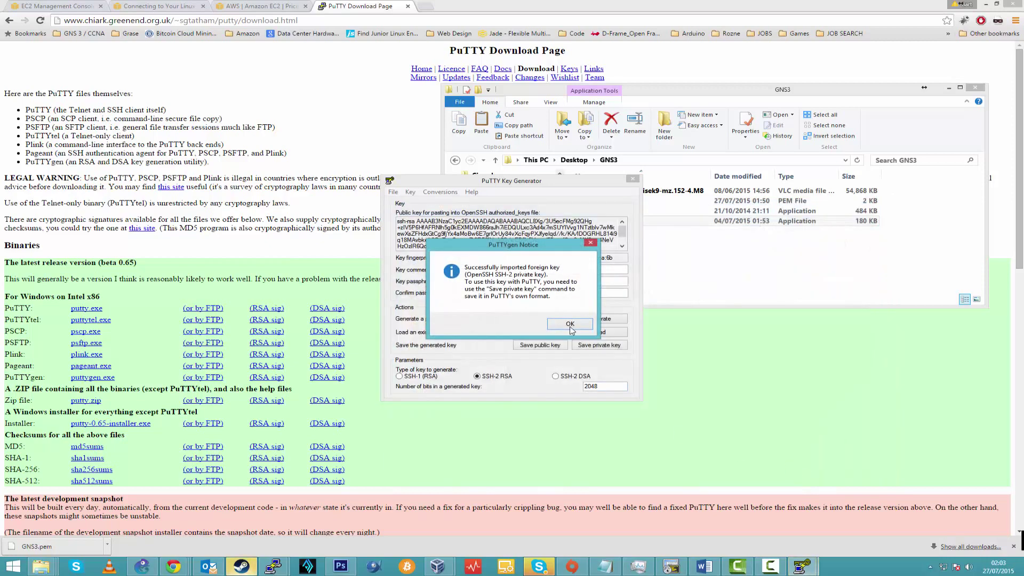
left_click(566, 325)
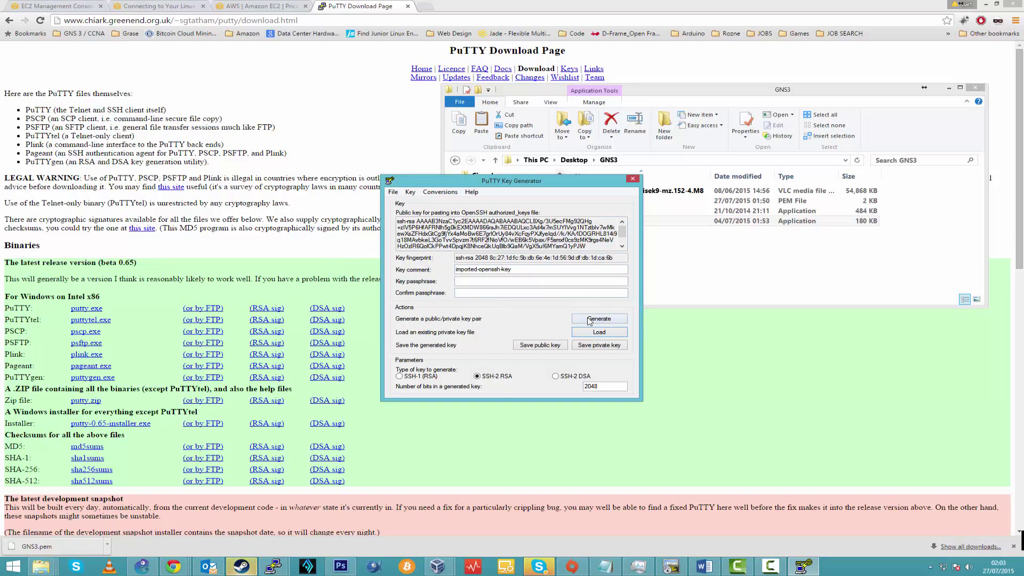
left_click(601, 347)
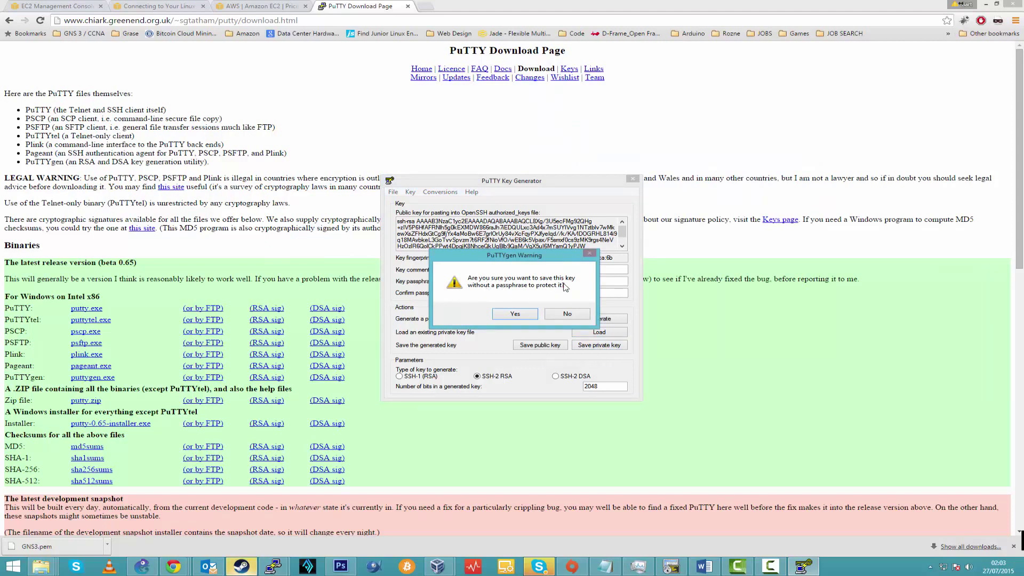
- Save the key without a passphrase as GNS3_PUTTY.ppk in Desktop\GNS3
left_click(512, 314)
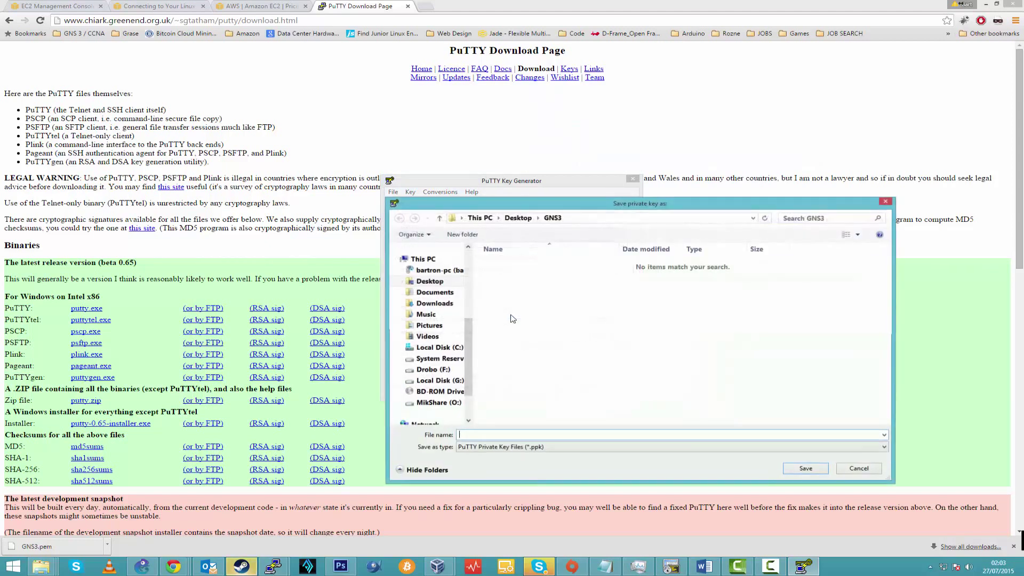
left_click(429, 281)
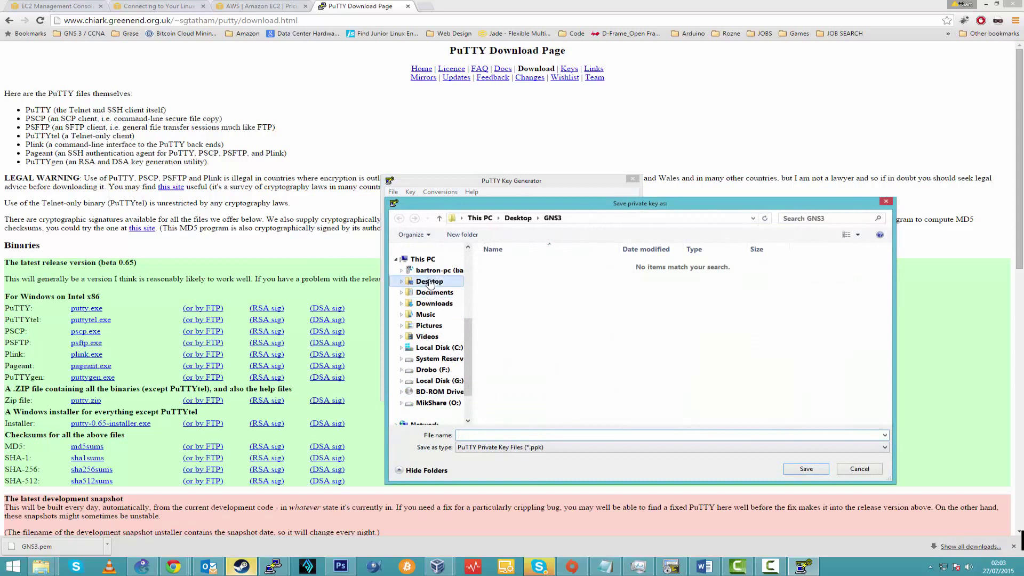
double_click(640, 366)
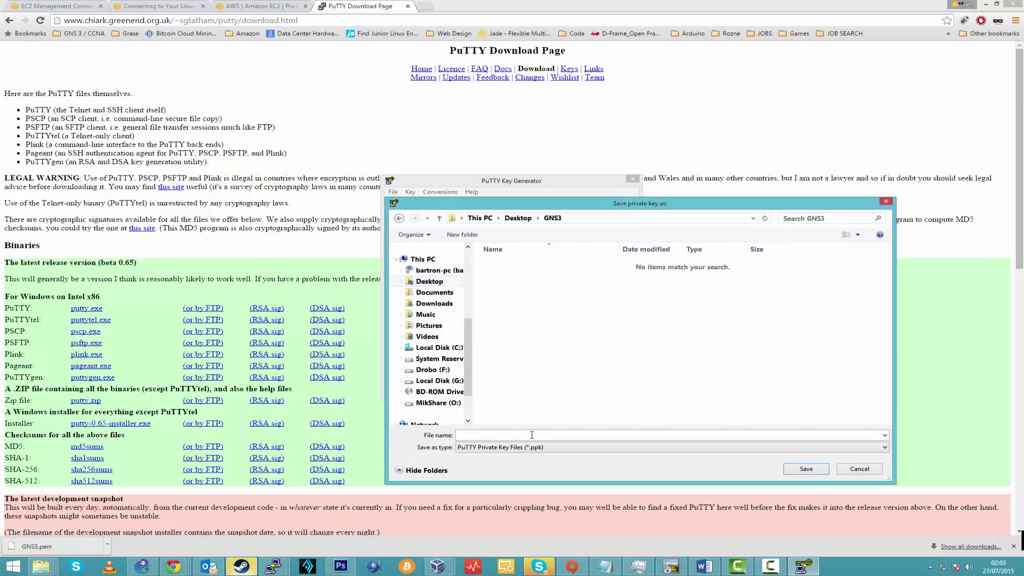
type("GNS")
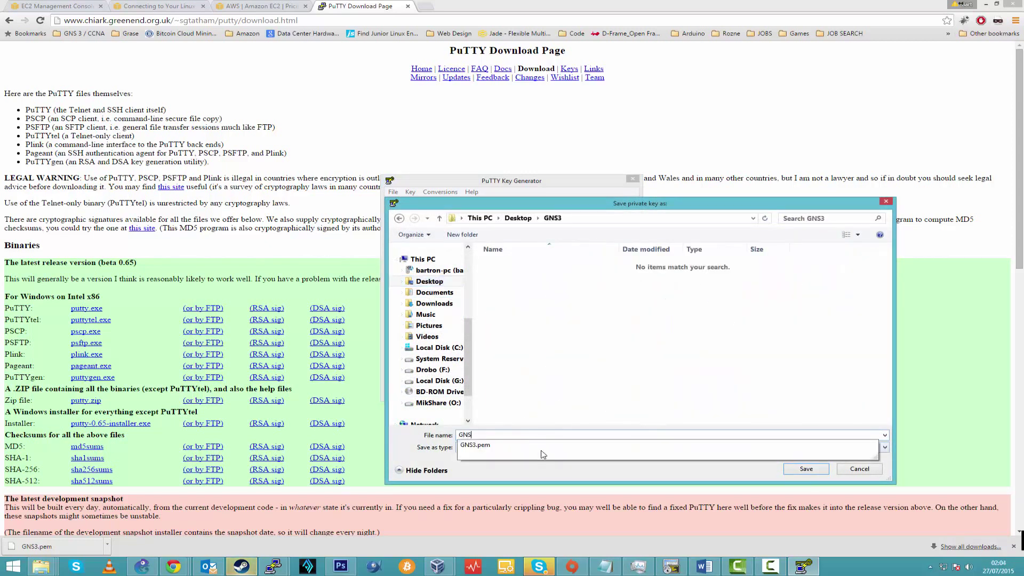
type("3_PUTTY")
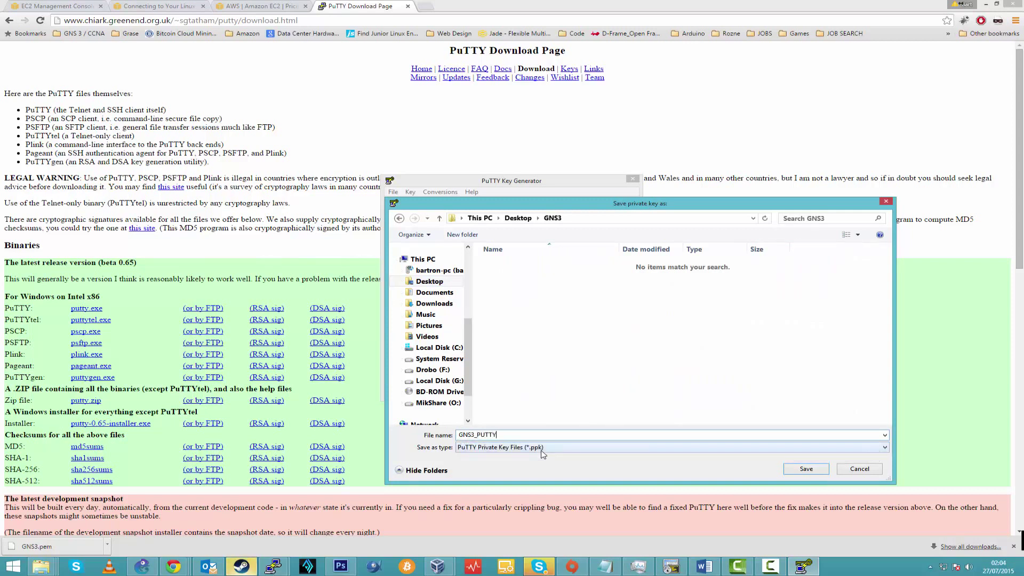
key("Return")
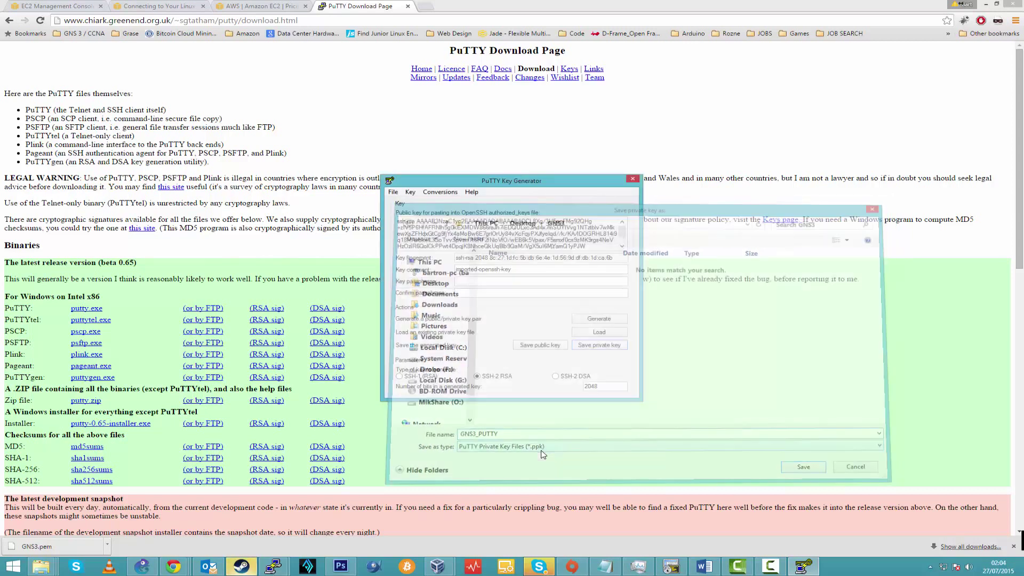
- Close PuTTYgen and launch PuTTY from the GNS3 folder
left_click(632, 179)
mouse_move(42, 566)
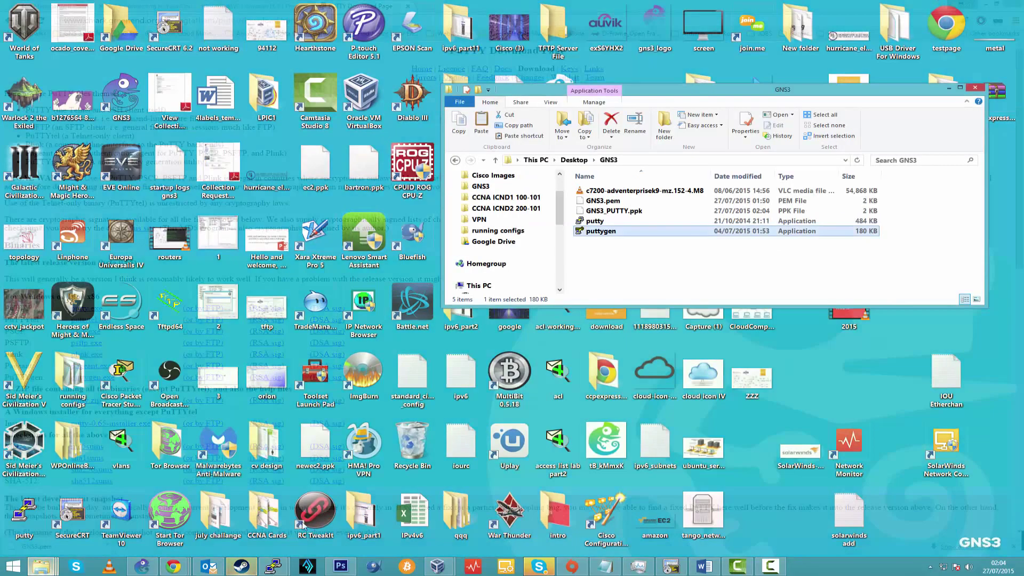
left_click(54, 543)
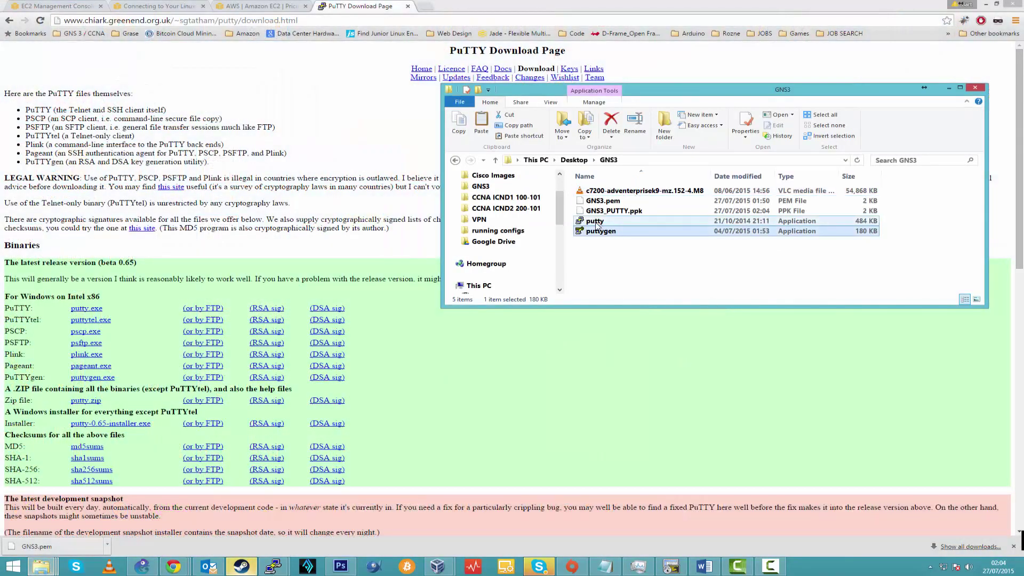
double_click(596, 224)
left_click_drag(451, 181, 370, 174)
- Load Desktop\GNS3\GNS3_PUTTY.ppk as PuTTY's SSH private key, then return to Session and the EC2 console
left_click(332, 297)
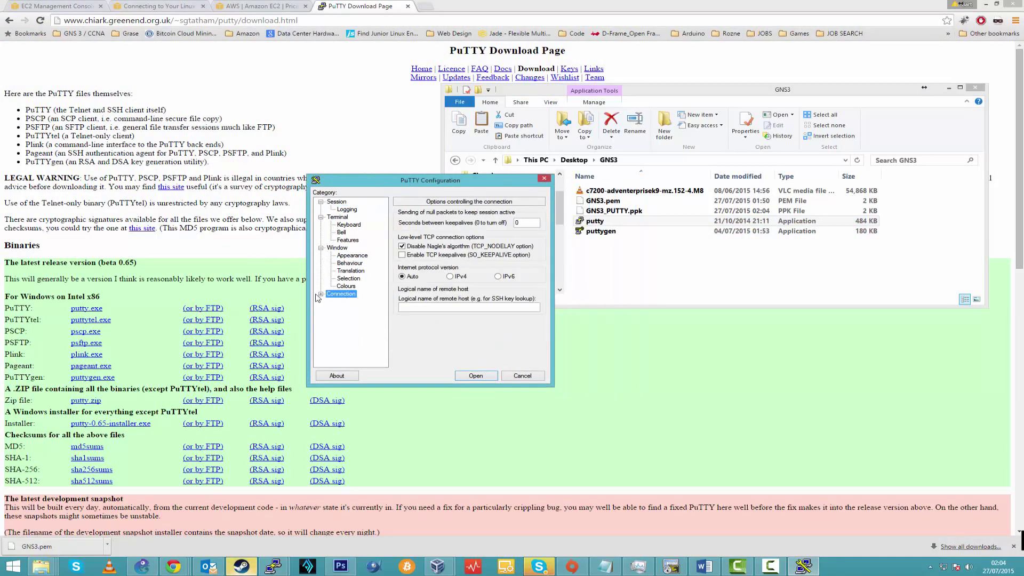
left_click(321, 295)
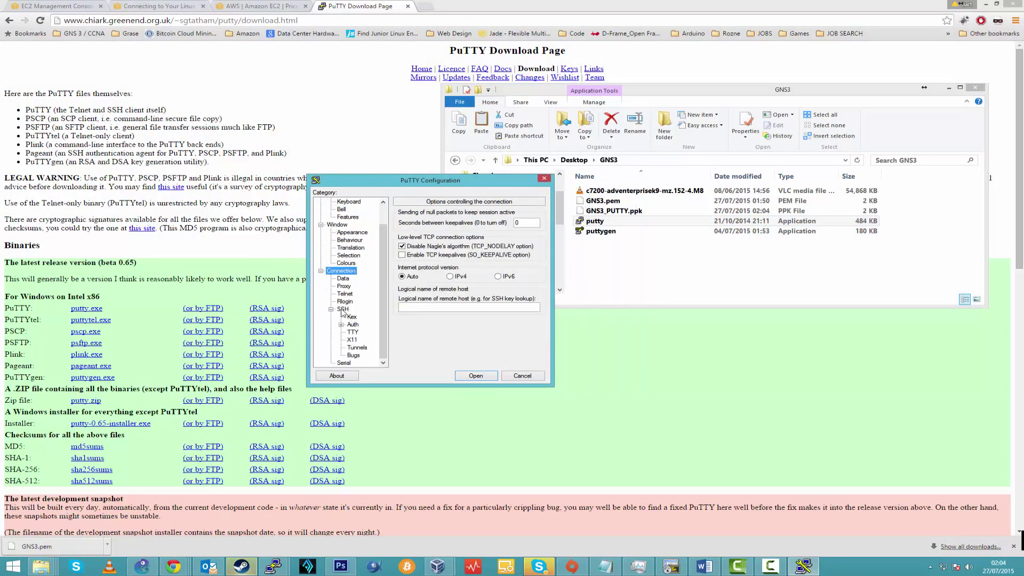
left_click(352, 325)
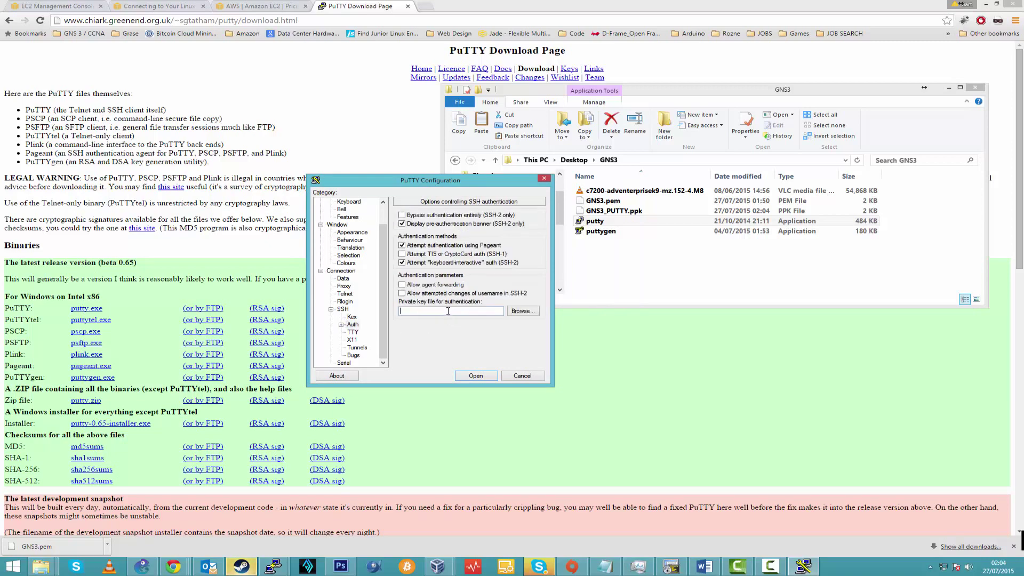
left_click(521, 310)
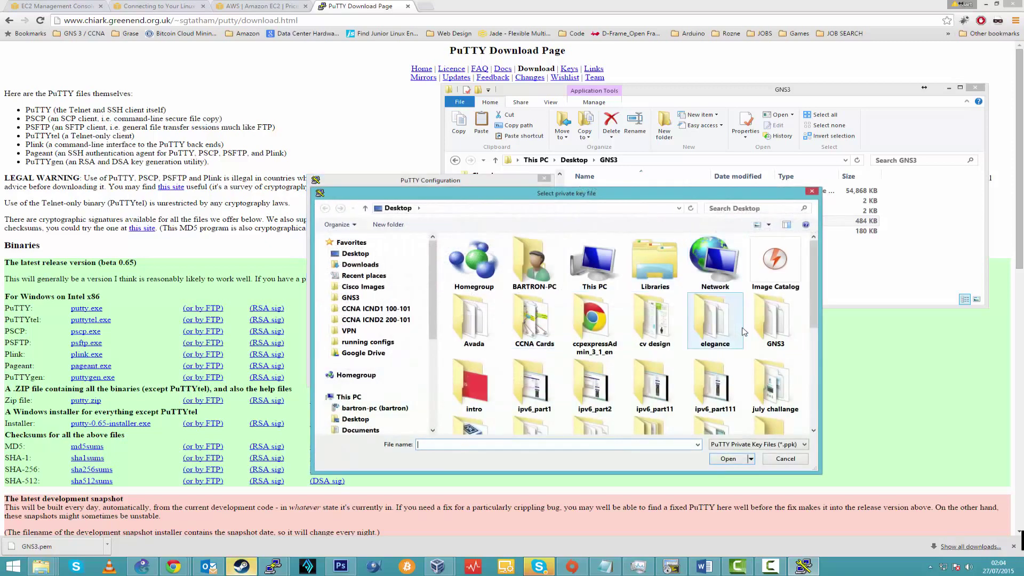
double_click(775, 320)
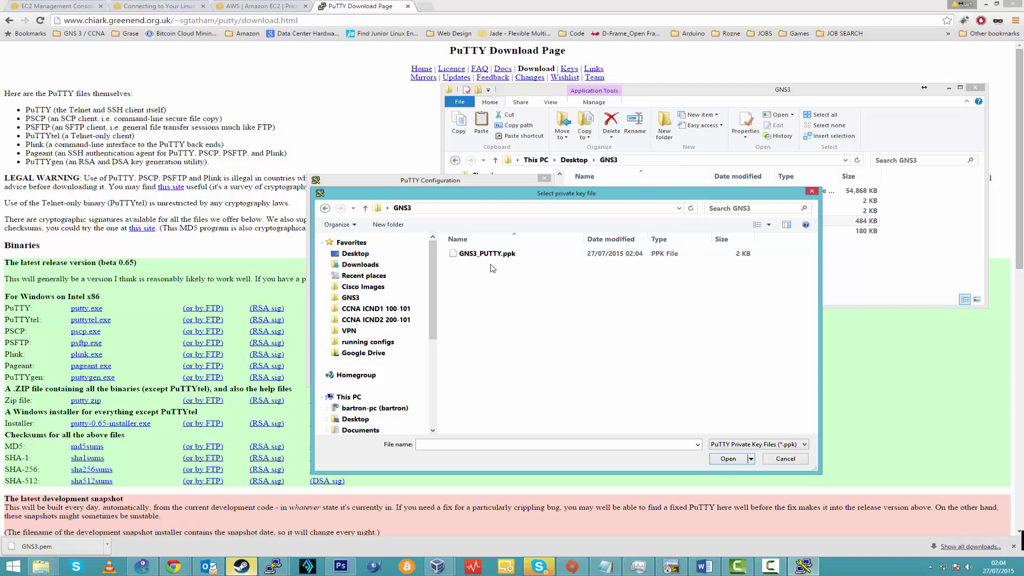
double_click(486, 255)
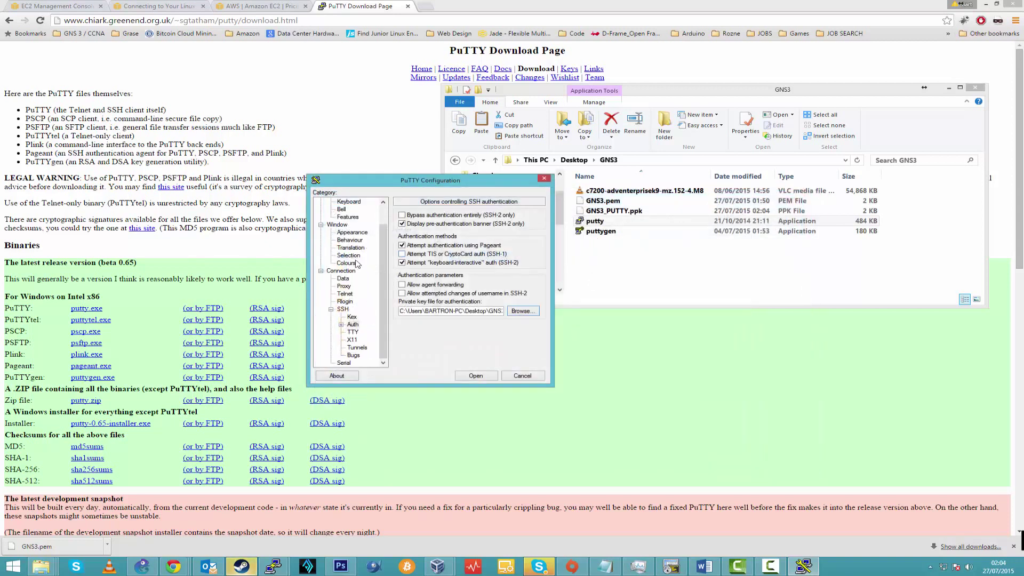
scroll(341, 213, "up", 1)
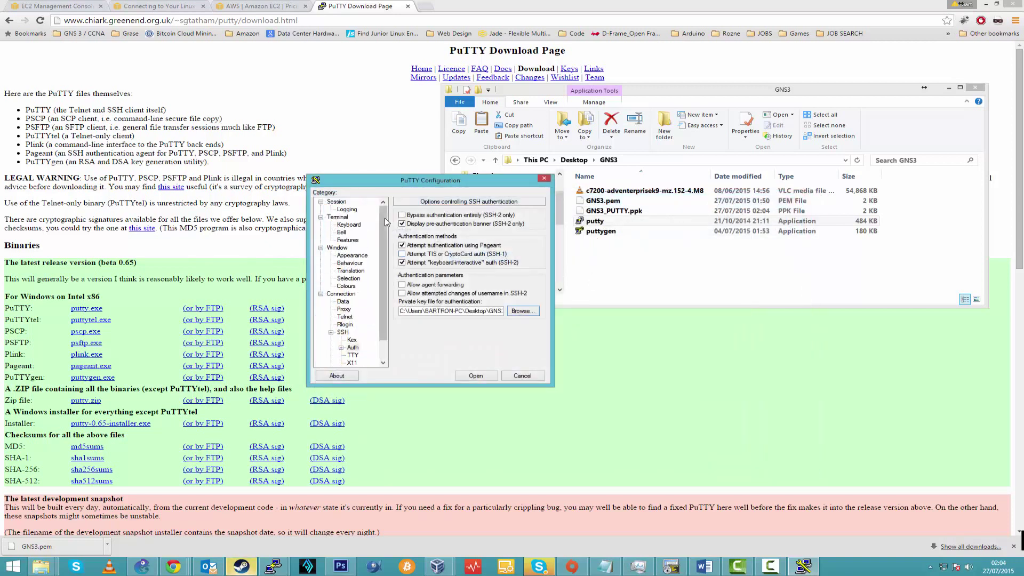
left_click(337, 202)
left_click(457, 231)
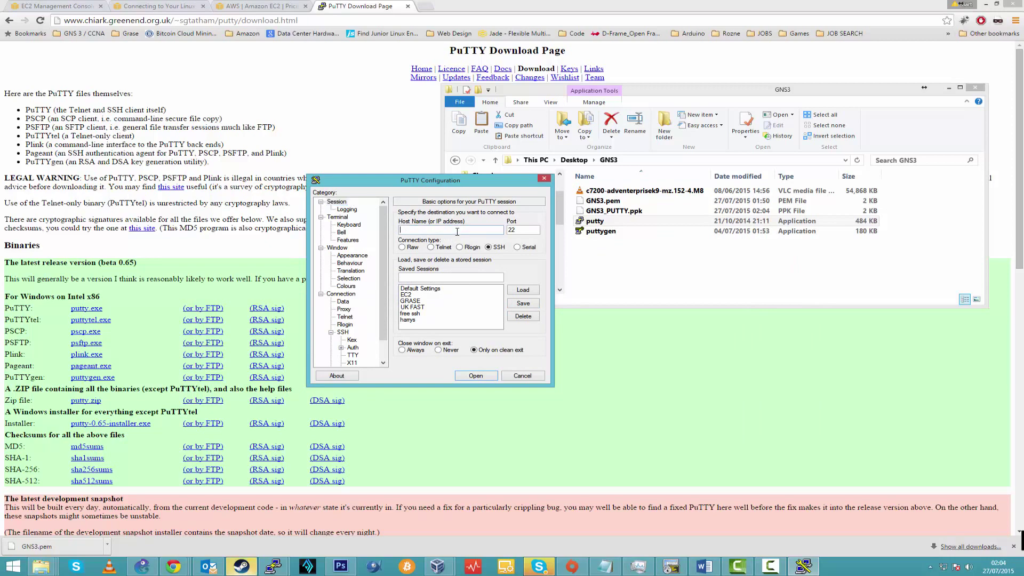
left_click(70, 6)
- Copy the instance's public IP 52.28.158.141 and recheck PuTTY's private key path
left_click(663, 414)
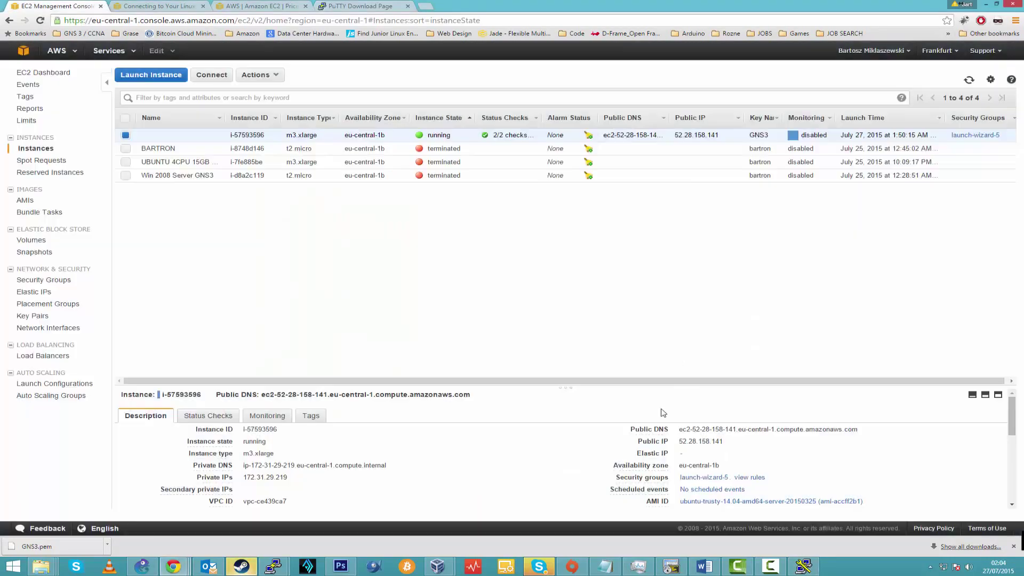
left_click_drag(675, 135, 723, 136)
key("ctrl+c")
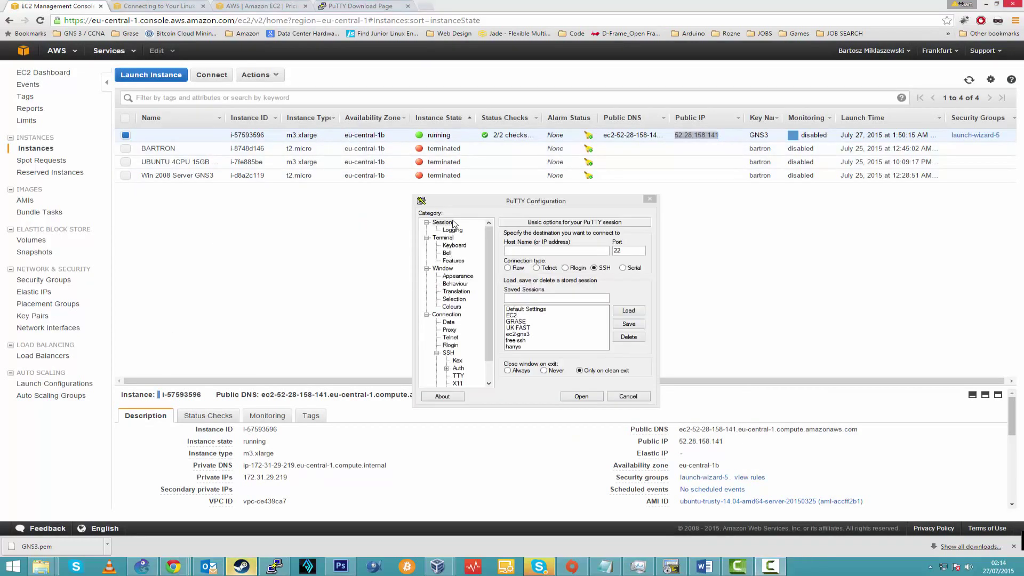
left_click(486, 341)
left_click(455, 347)
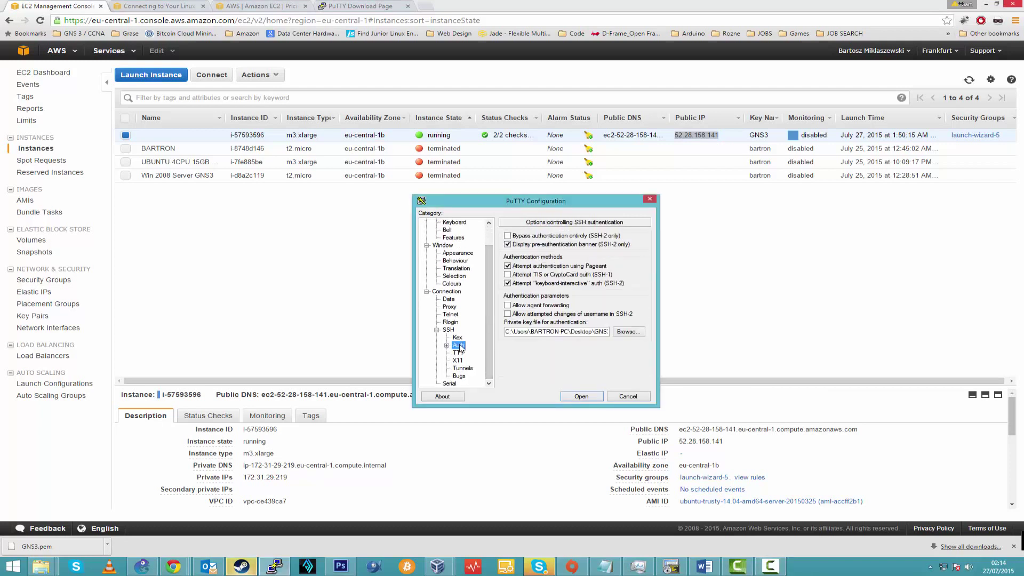
left_click_drag(579, 331, 671, 329)
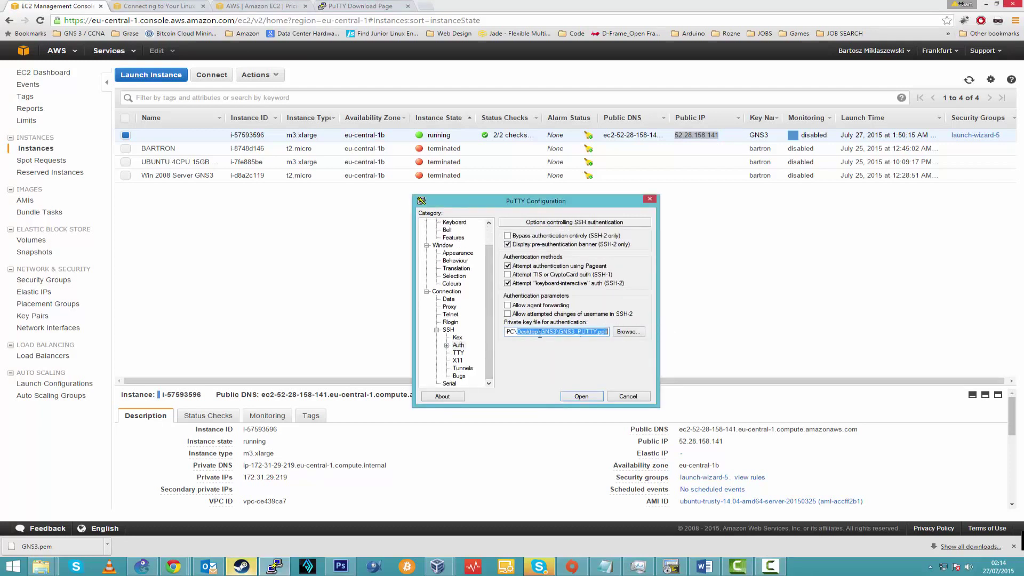
scroll(487, 306, "up", 1)
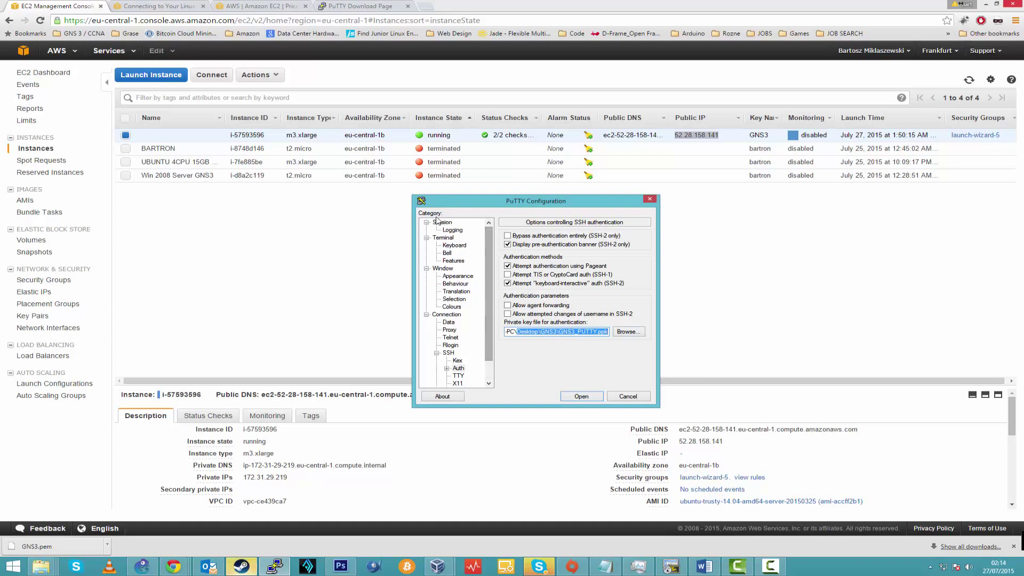
left_click(442, 223)
left_click(561, 251)
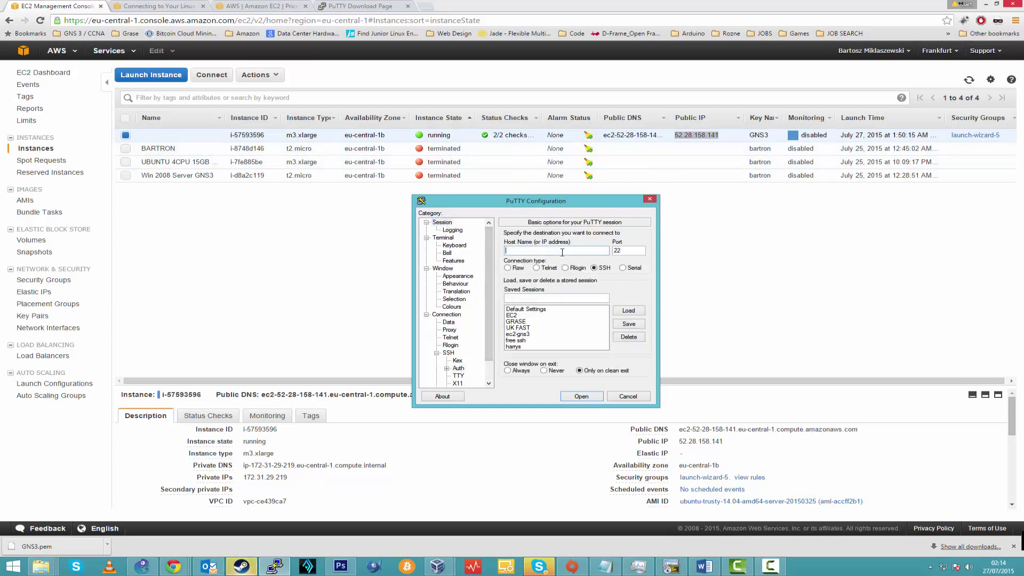
key("ctrl+v")
type("ubuntu@")
left_click_drag(567, 250, 404, 247)
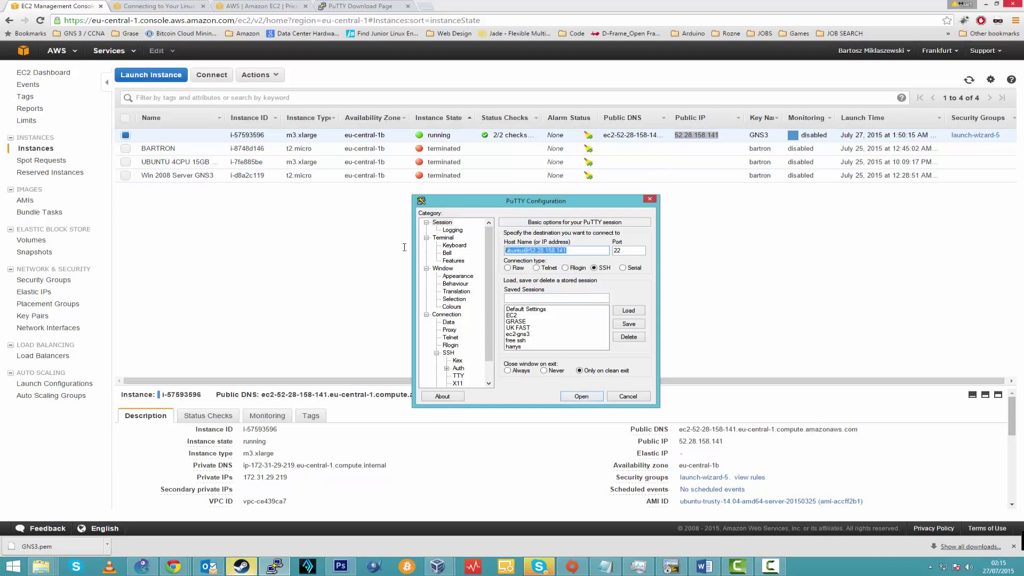
- Open the SSH session, enlarge the terminal, and run sudo apt-get update
left_click(581, 396)
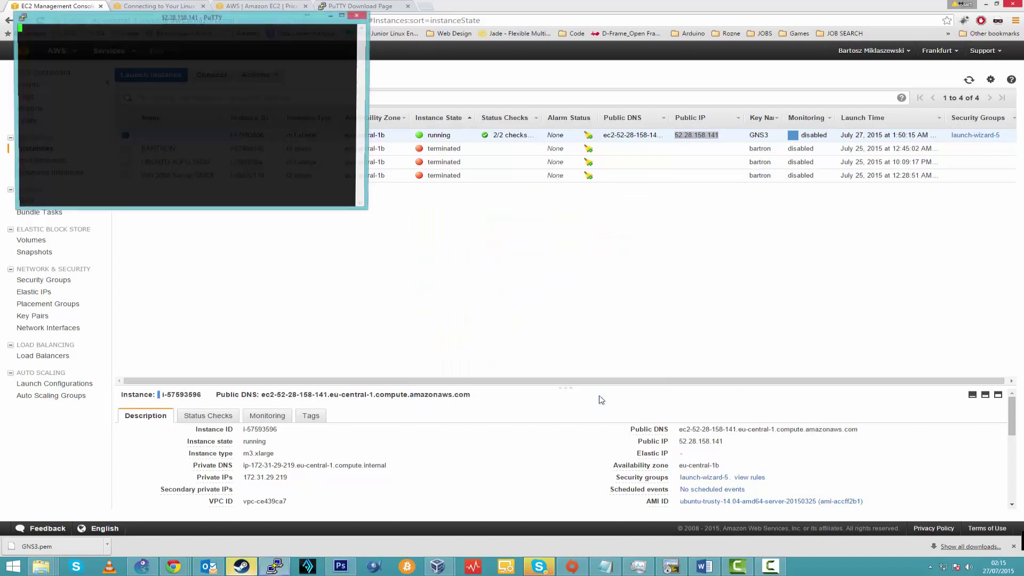
left_click_drag(170, 20, 612, 208)
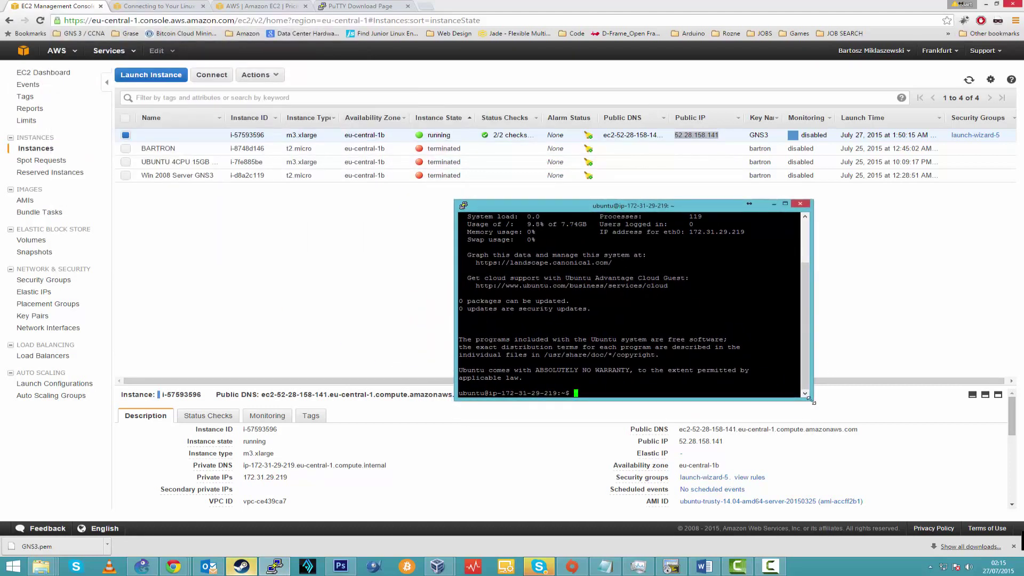
left_click_drag(811, 401, 880, 501)
left_click_drag(696, 215, 818, 201)
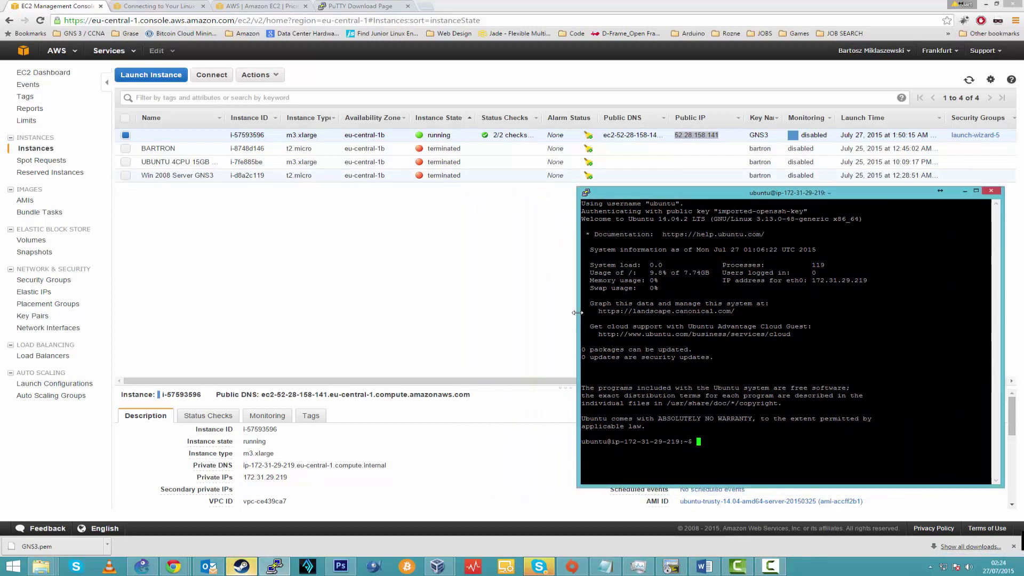
left_click_drag(578, 313, 457, 312)
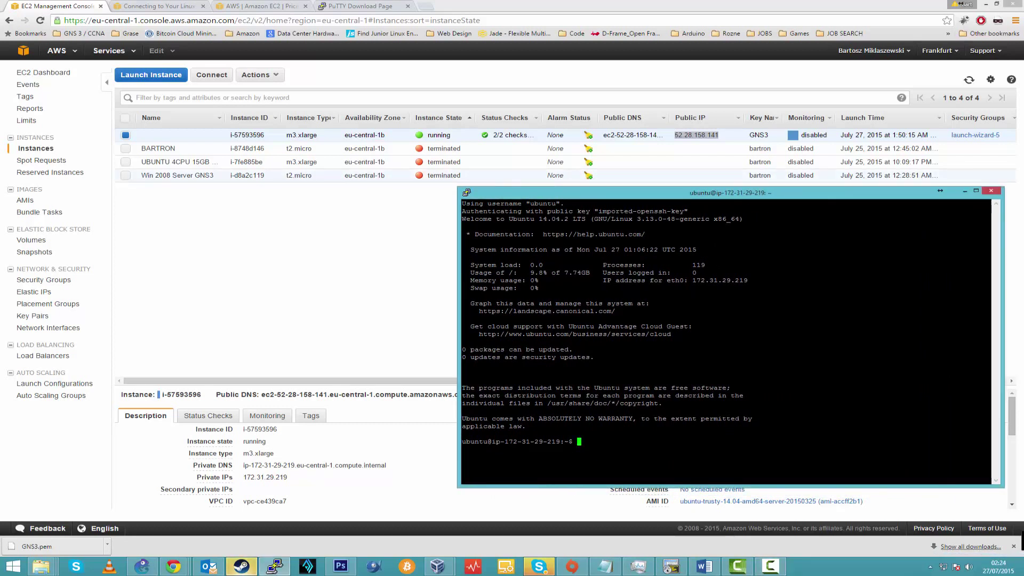
type("sudo apt-get update")
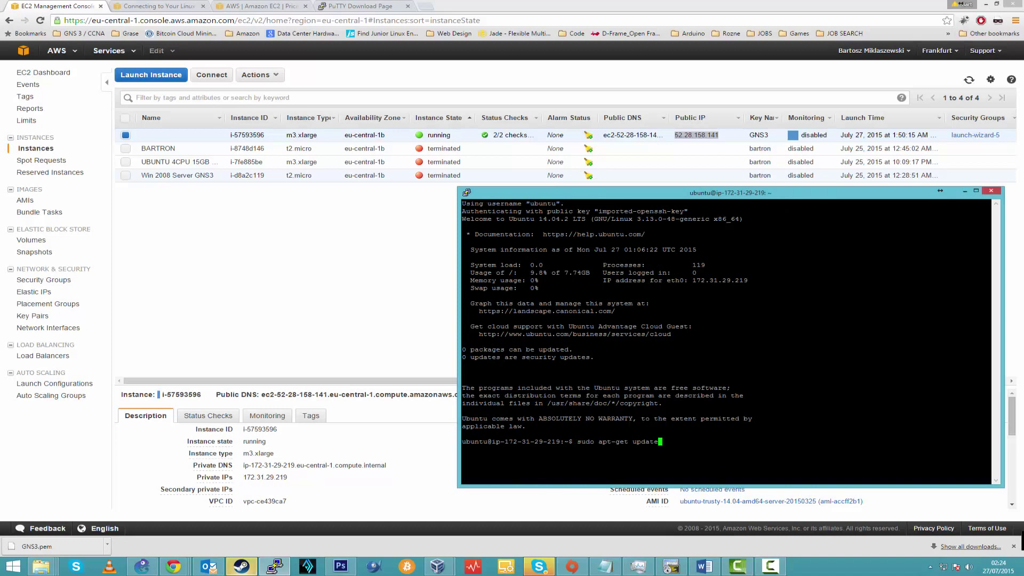
key("Return")
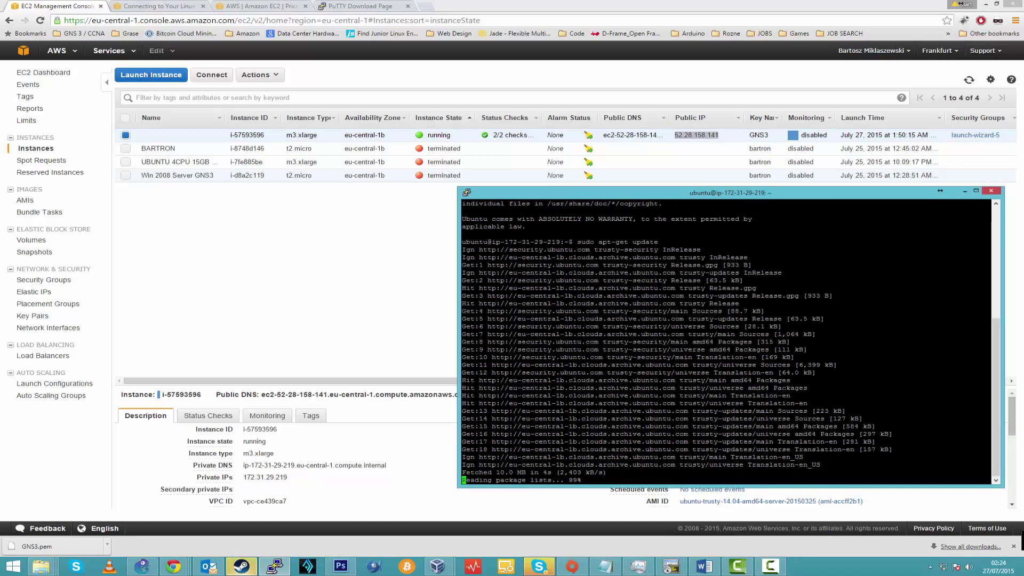
- Install the GNS3 build dependencies and start downloading GNS3-1.3.7.source.zip
type("sudo apt-get install python3-setuptools python3-pyqt4 python3-ws4py python3-netifaces unzip cmake libelf-dev uuid-dev libpcap-dev")
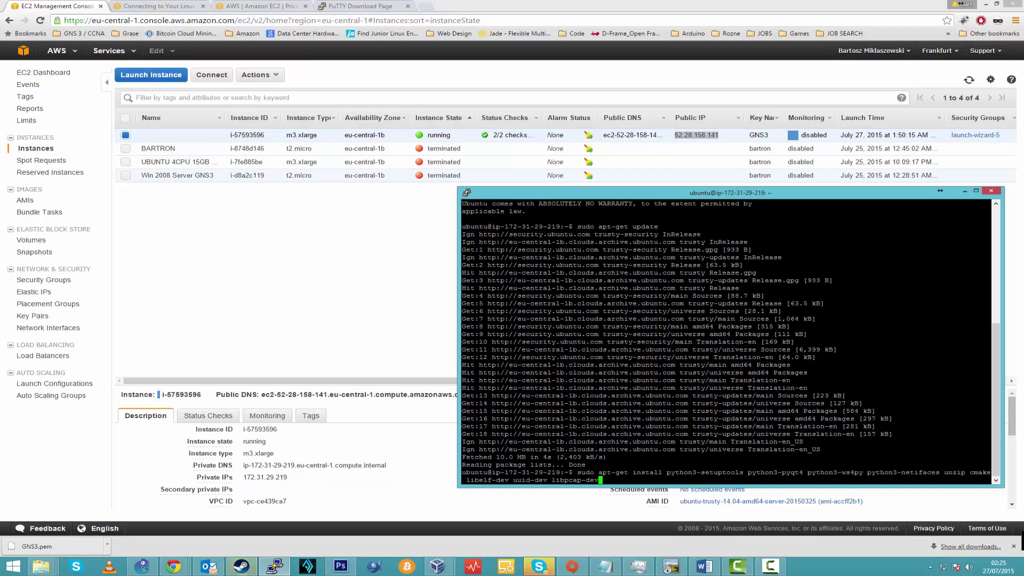
key("Return")
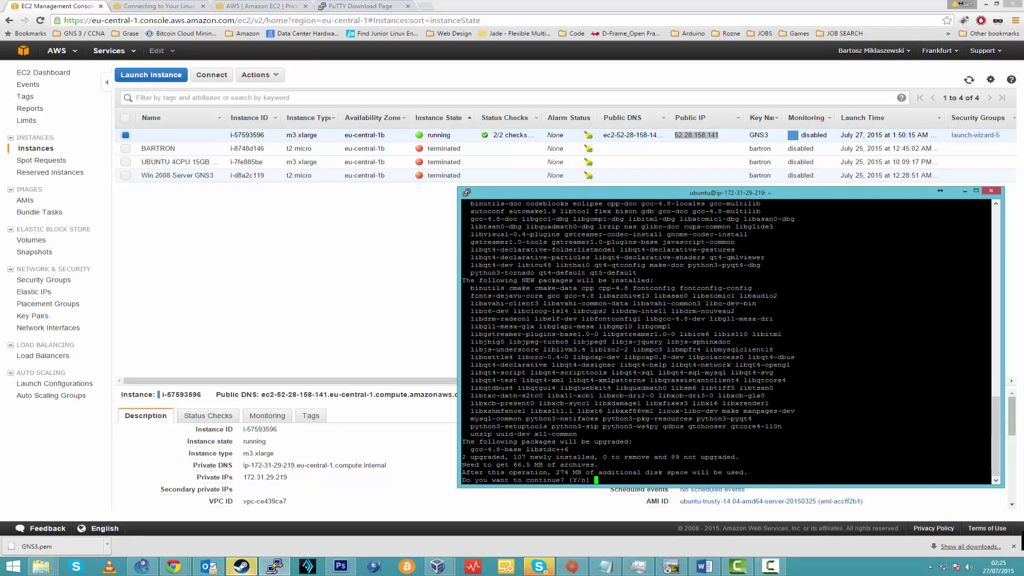
type("y")
key("Return")
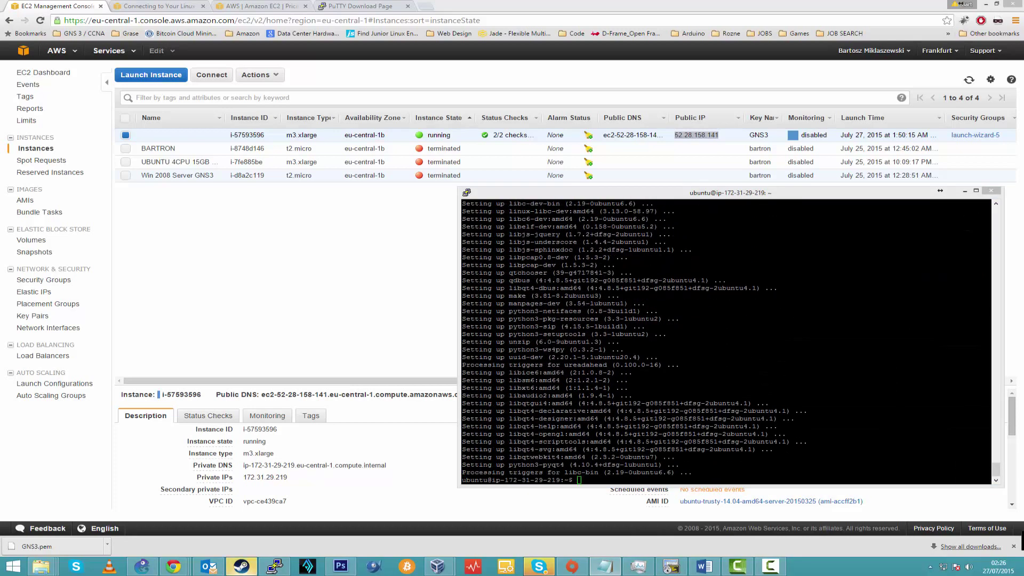
type("wget http://54dbd800be60307ab3fb-af183b57d94afbc9487771ea4c2db268.r84.cf5.rackcdn.com/GNS3-1.3.7.source.zip")
key("Return")
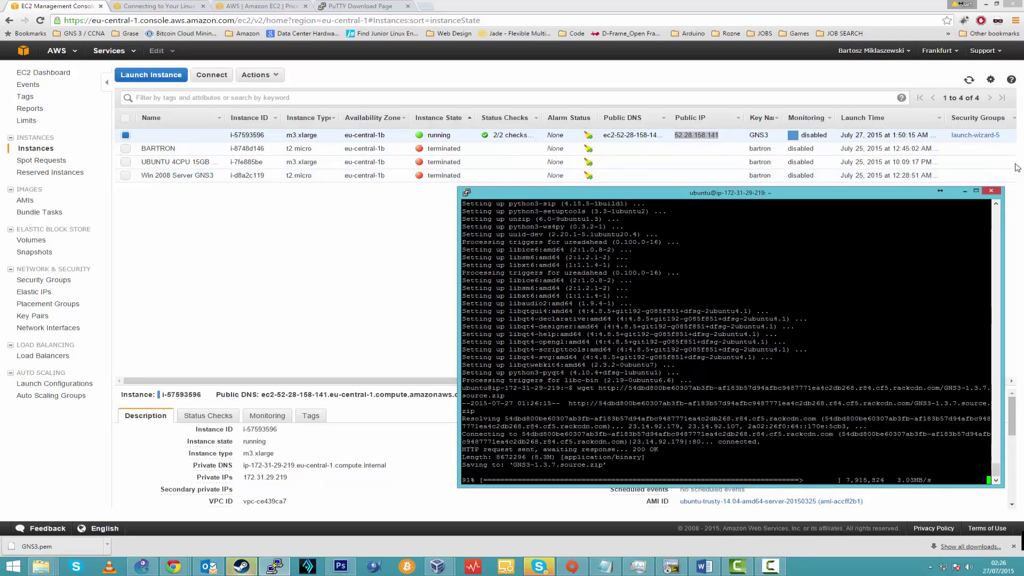
- Unzip GNS3-1.3.7.source.zip and dynamips-0.2.14.zip, and create a build folder in dynamips-0.2.14
type("unzip GNS3-1.3.7.source.zip")
key("Return")
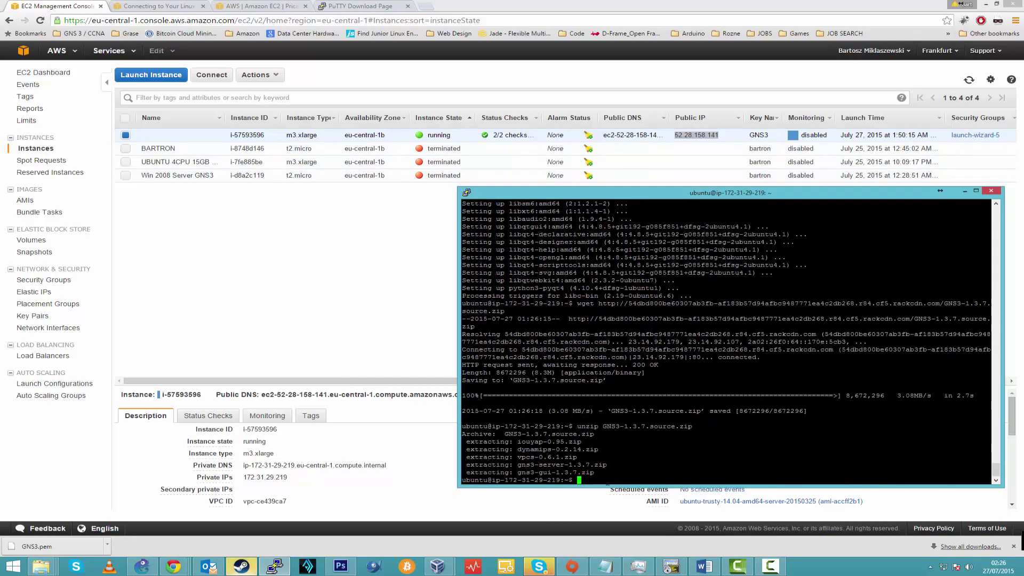
type("unzip dynamips-0.2.14.zip")
key("Return")
type("cd dynamips-0.2.14/")
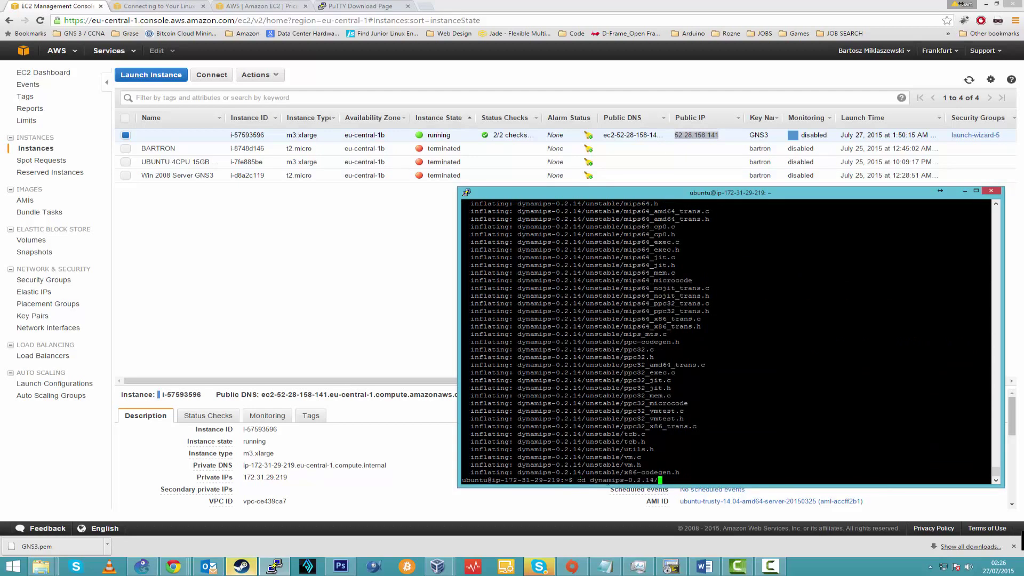
key("Return")
type("mkdir")
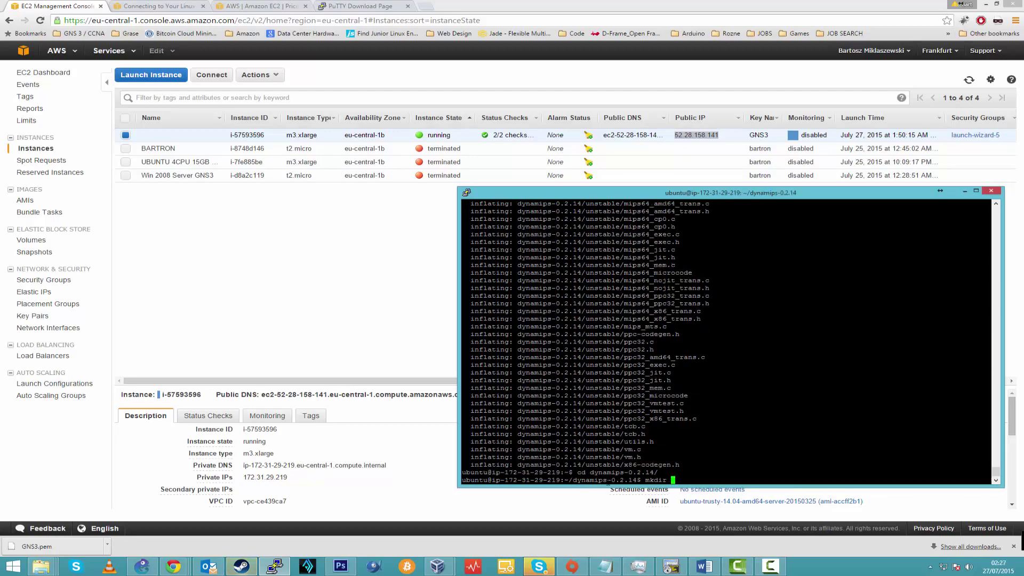
type(" build")
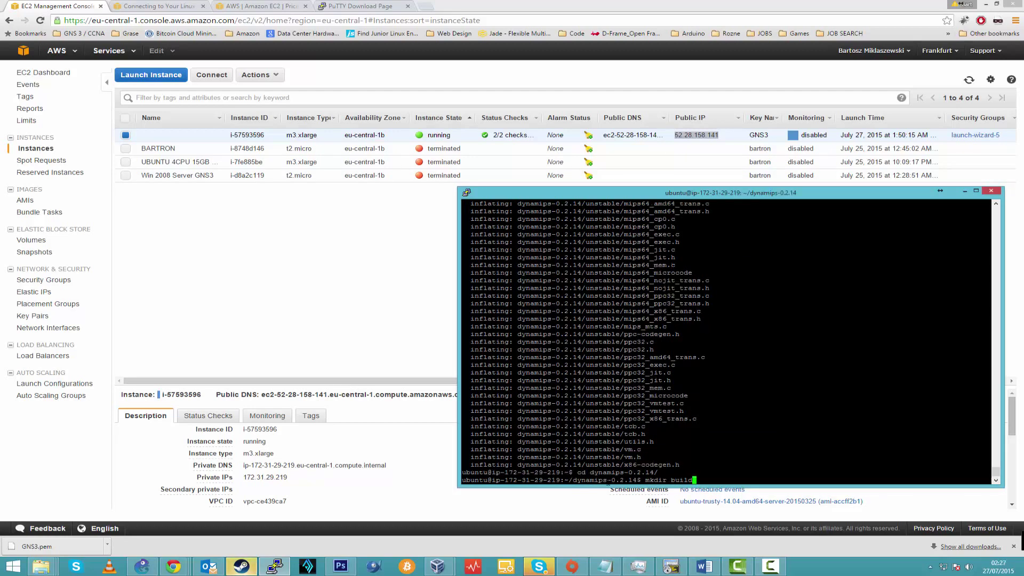
key("Return")
type("cd")
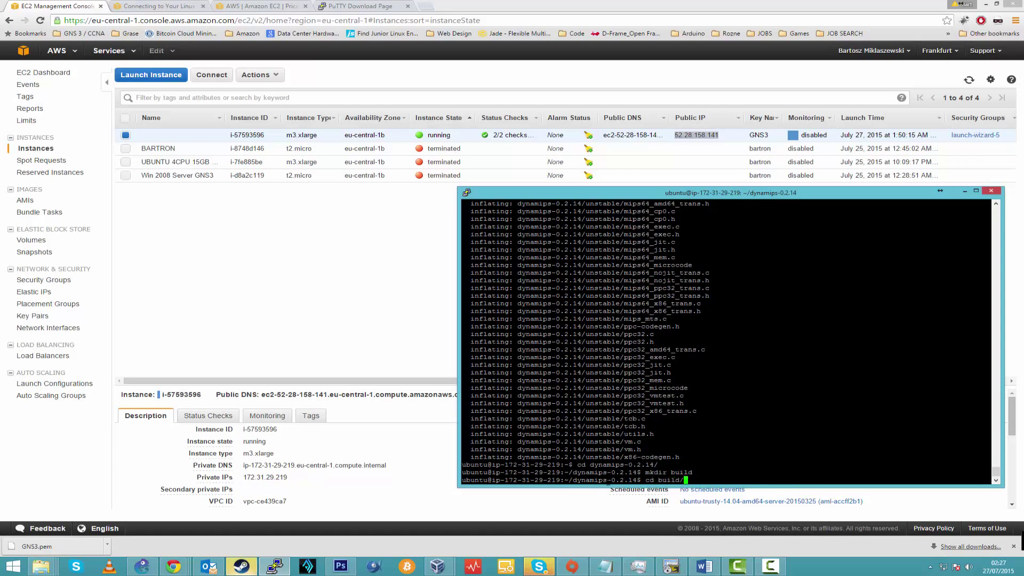
type(" build/")
key("Return")
- Build and install dynamips with cmake and make, grant it cap_net_admin,cap_net_raw, then return home
type("cm")
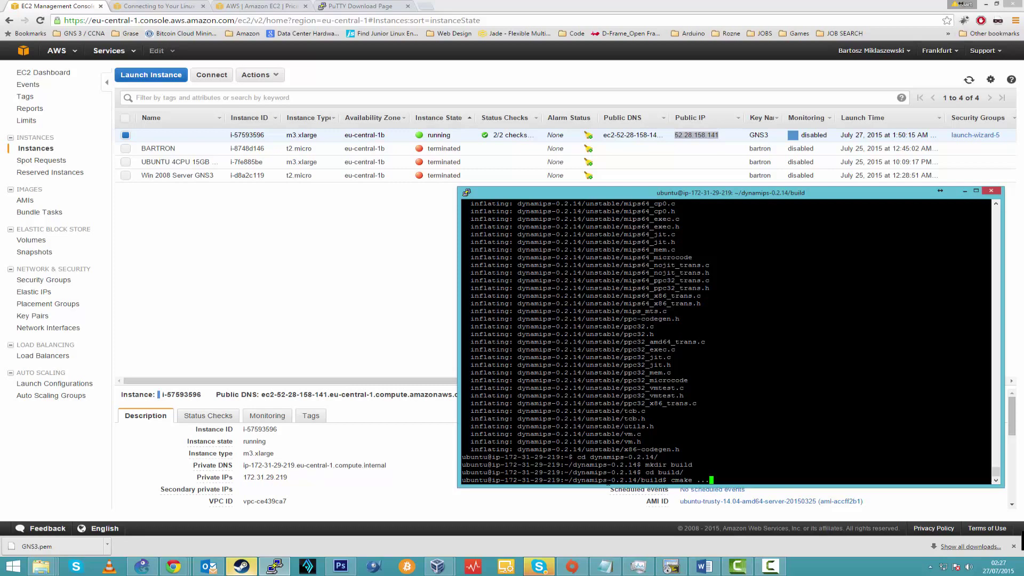
type("ake ..")
key("Return")
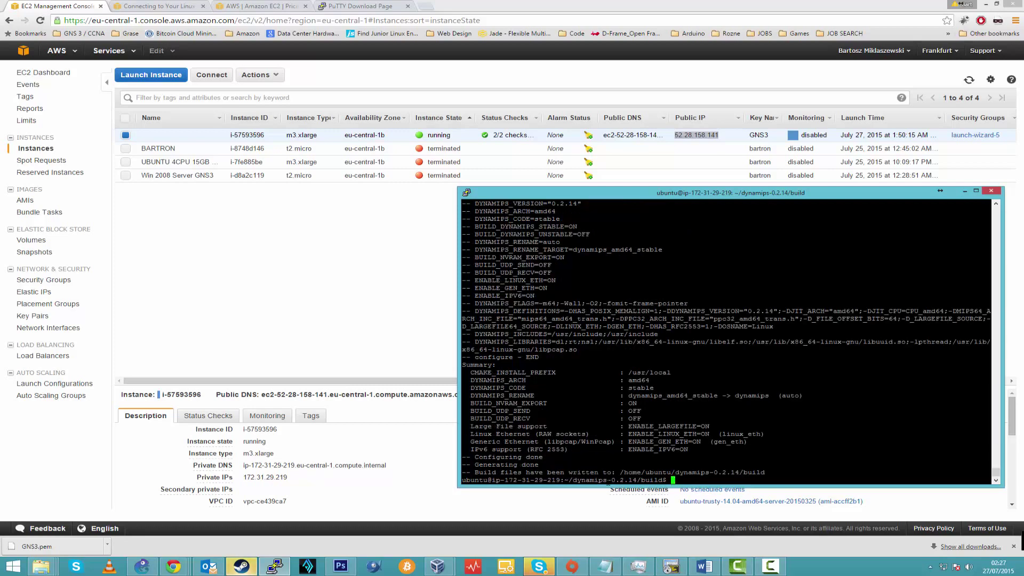
type("make")
key("Return")
type("make")
key("Return")
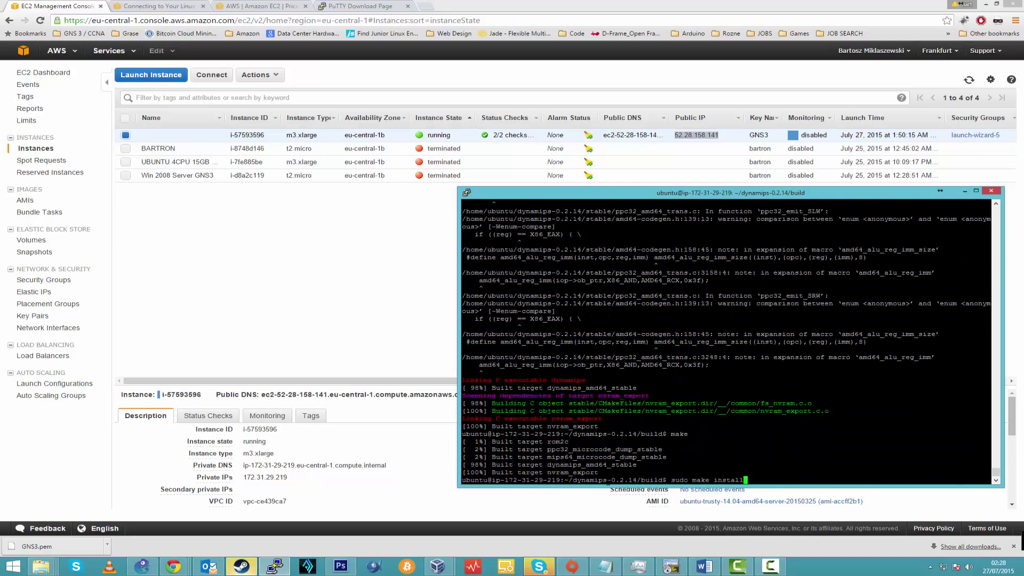
type("sudo make install")
key("Return")
type("sudo setcap cap_net_admin,cap_net_raw=ep /usr/local/bin/dynamips")
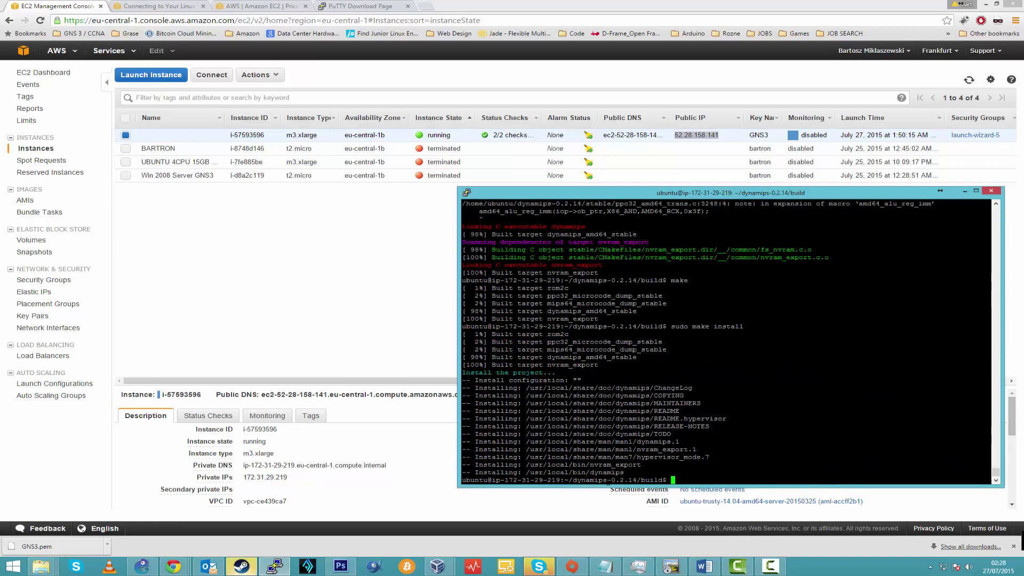
key("Return")
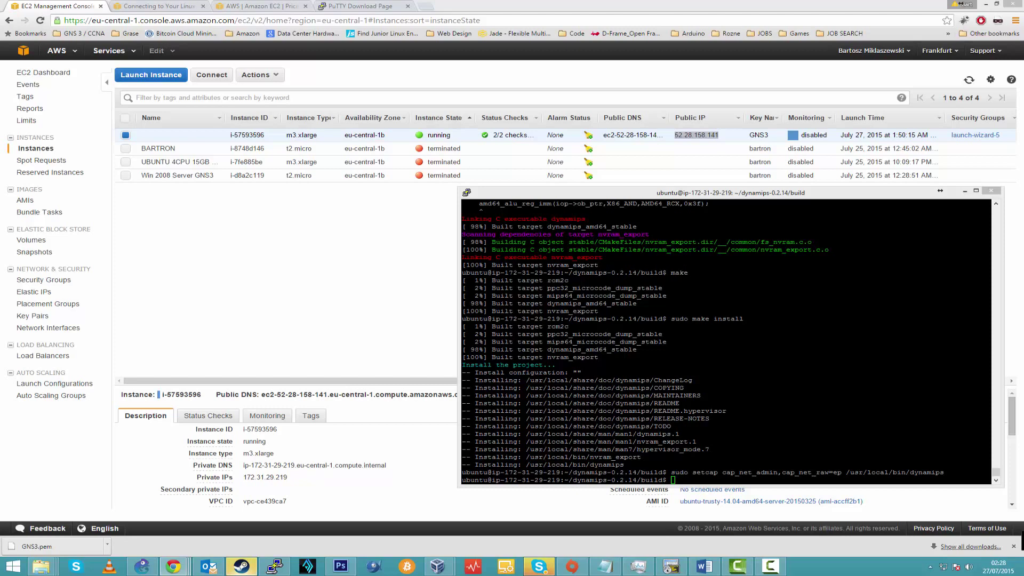
key("alt+Tab")
type("cd ../..")
key("Return")
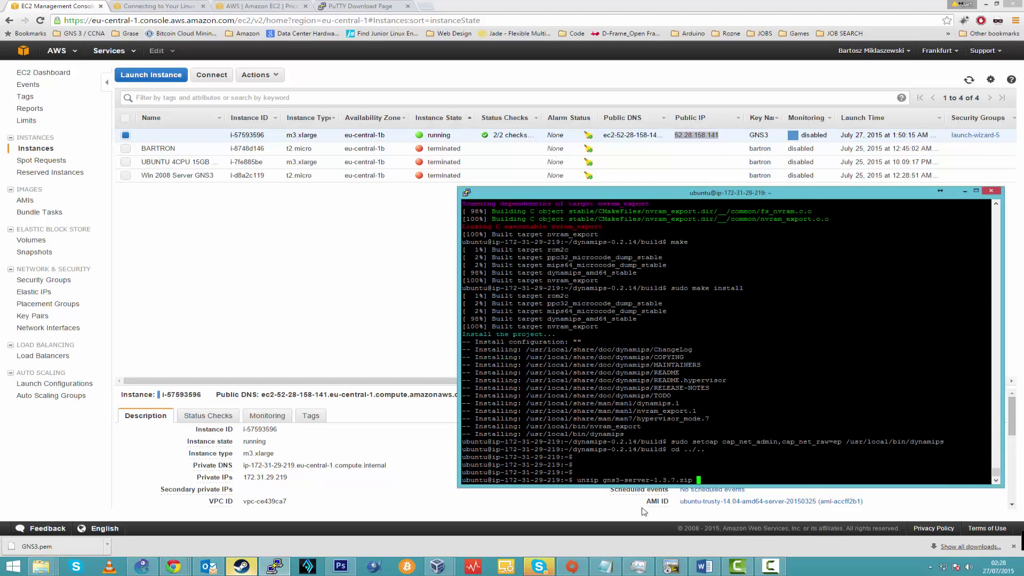
- Install the GNS3 server with sudo python3 setup.py install in gns3-server-1.3.7
type("cd gns3-server-1.3.7/")
key("Return")
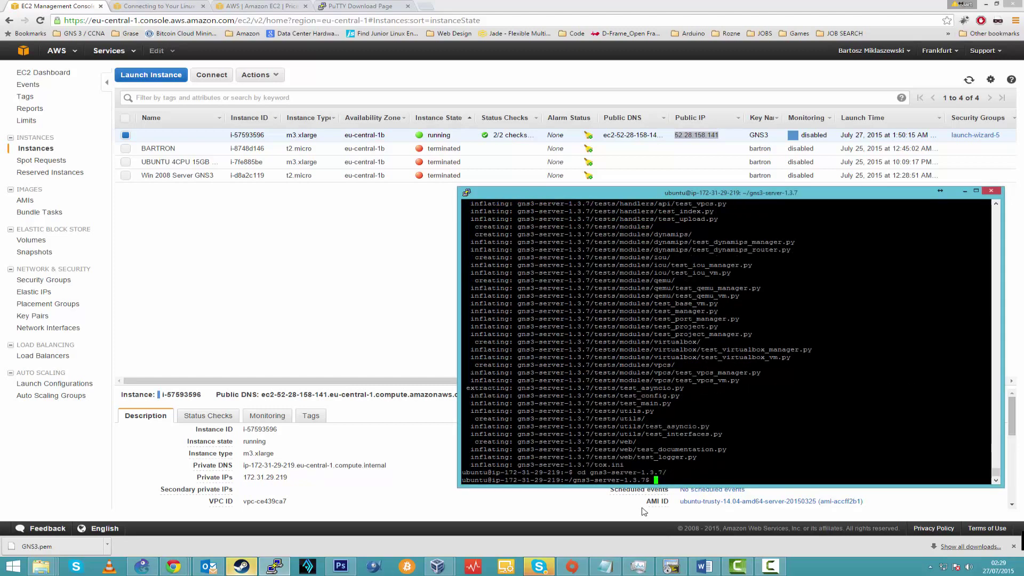
type("sudo python3 setup.py install")
key("Return")
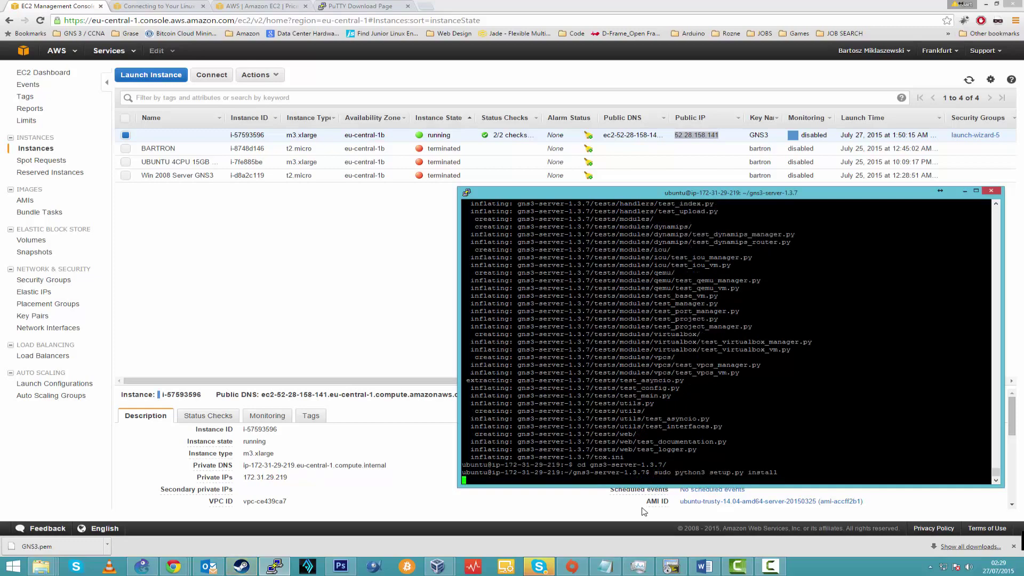
type("cd ..")
key("Return")
key("Return")
key("Return")
key("Return")
key("Return")
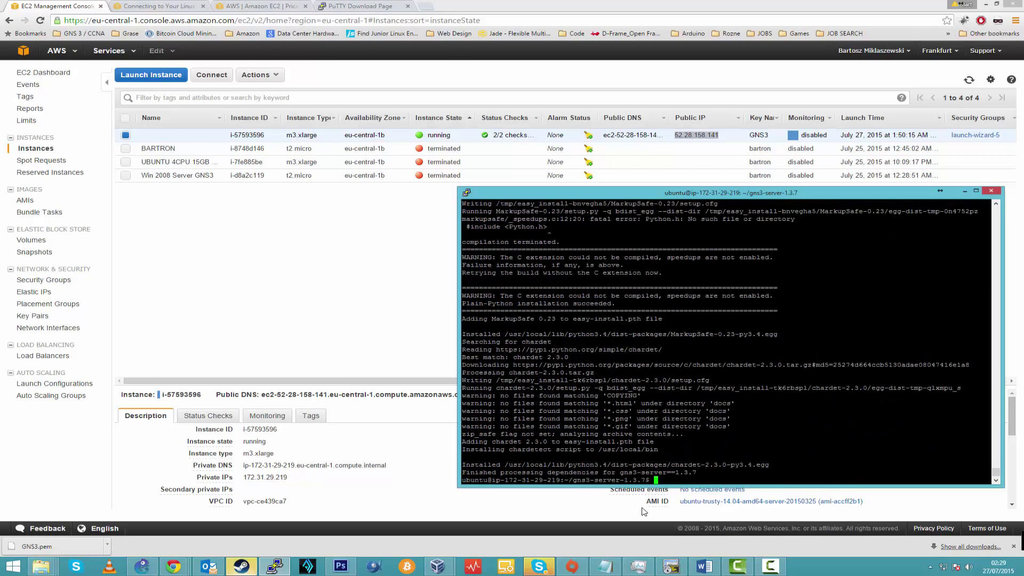
- Run gns3server and bring up its welcome page at 52.28.158.141:8000
type("cd gns3-server-1.3.7/")
key("Return")
type("gns3server")
key("Return")
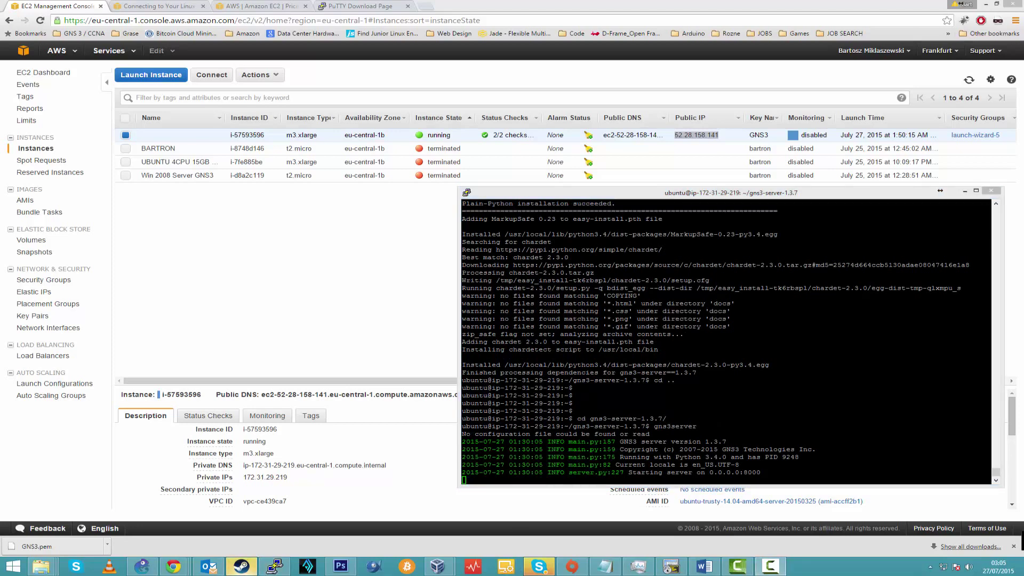
key("alt+Tab")
left_click_drag(216, 132, 234, 113)
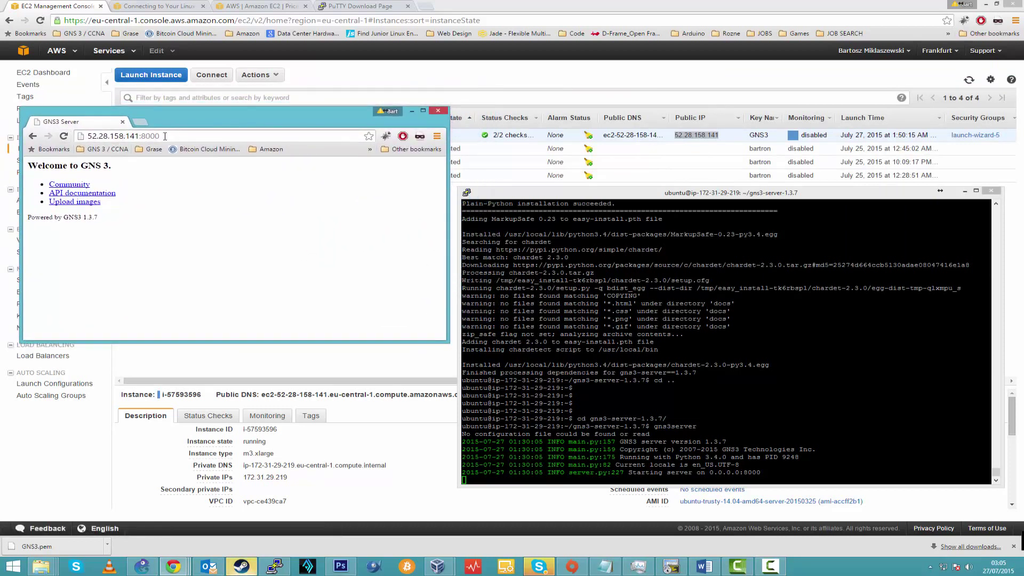
- Upload c7200-adventerprisek9-mz.152-4.M8 to the server with file type IOS
left_click(195, 137)
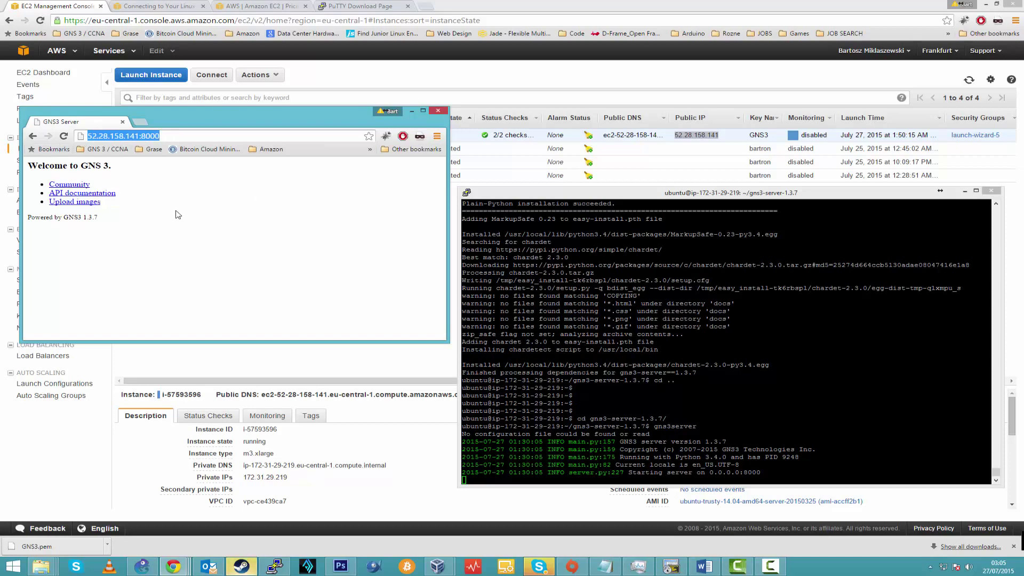
left_click(74, 202)
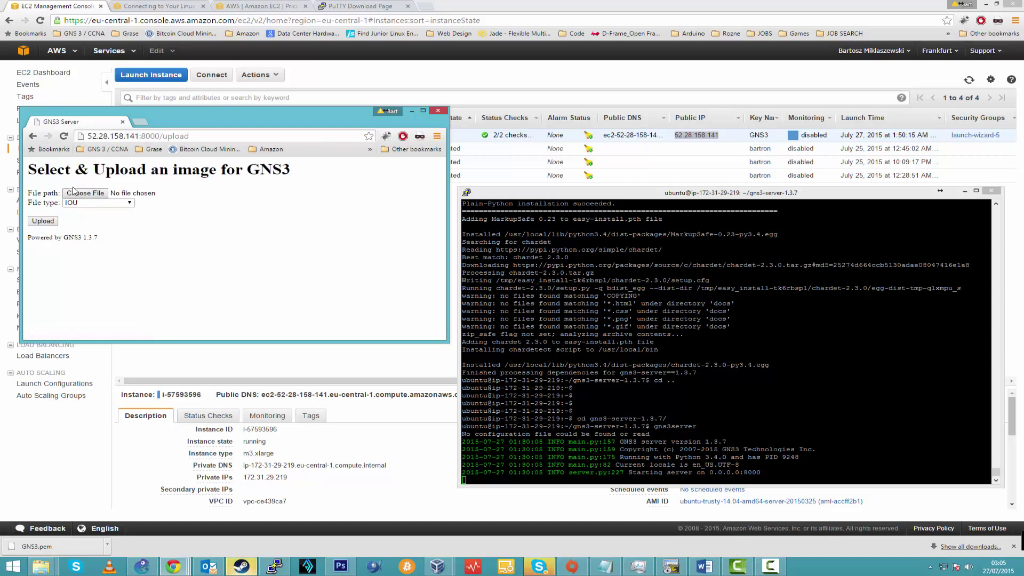
left_click(75, 192)
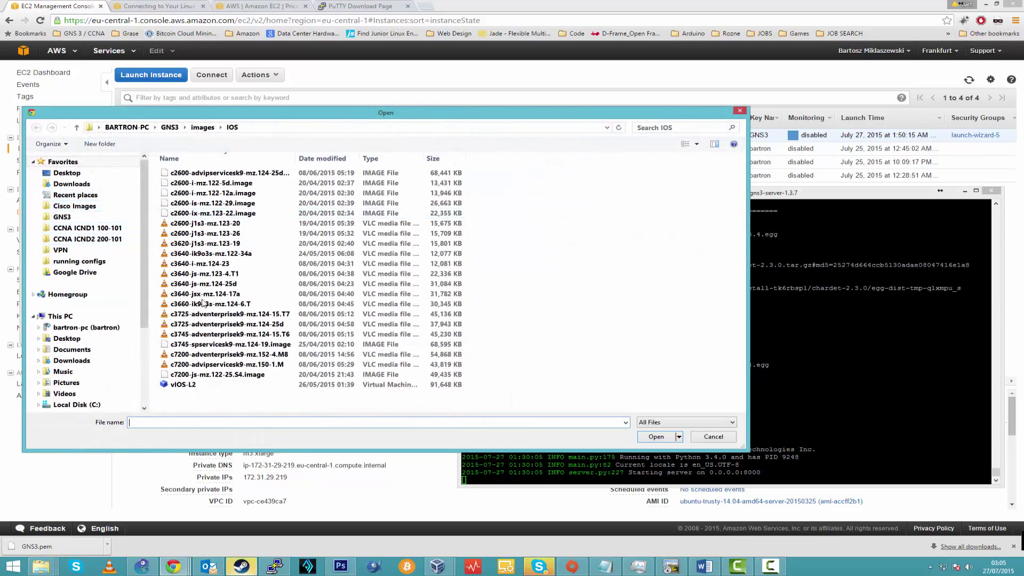
left_click(245, 359)
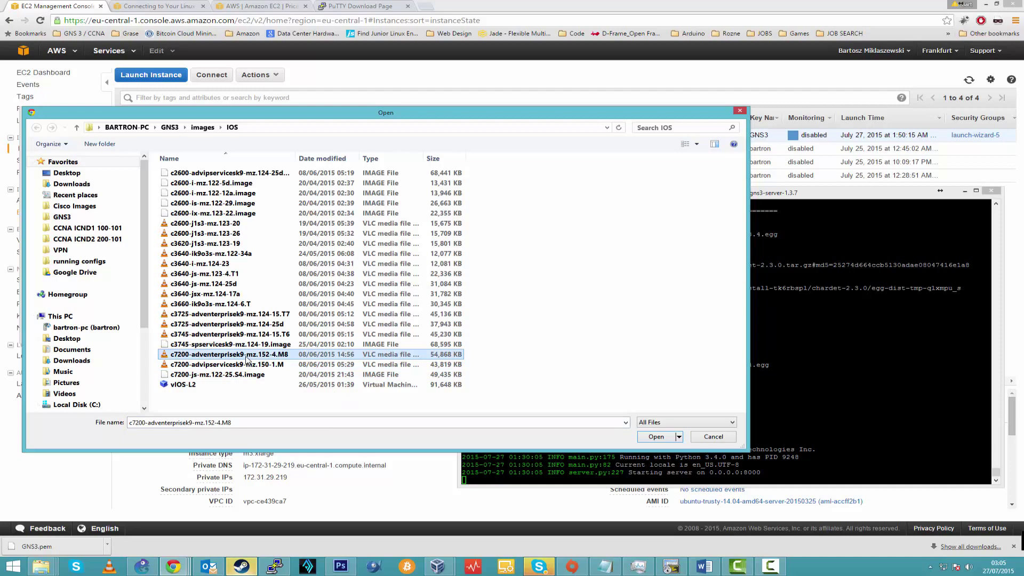
double_click(427, 354)
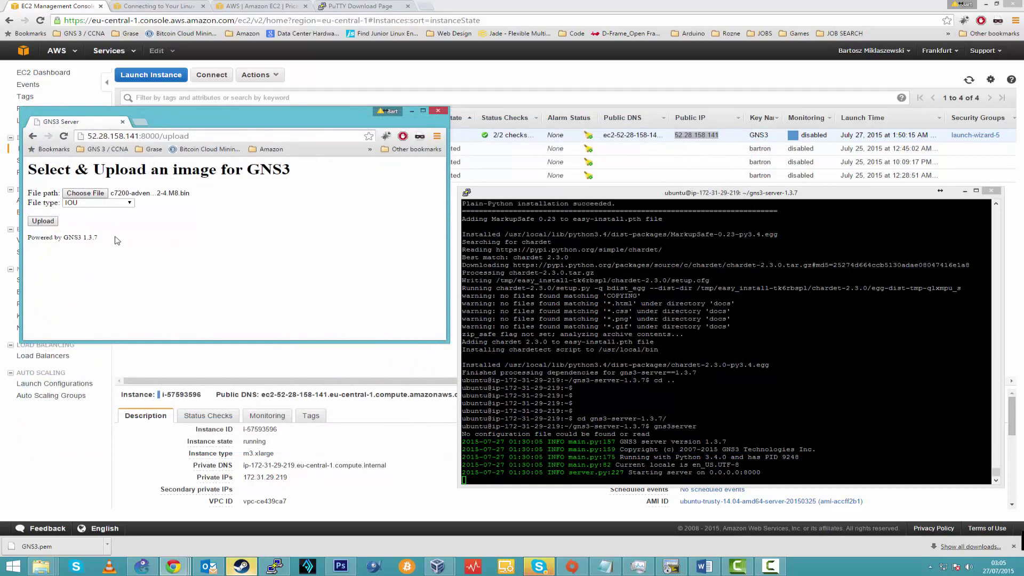
left_click(88, 205)
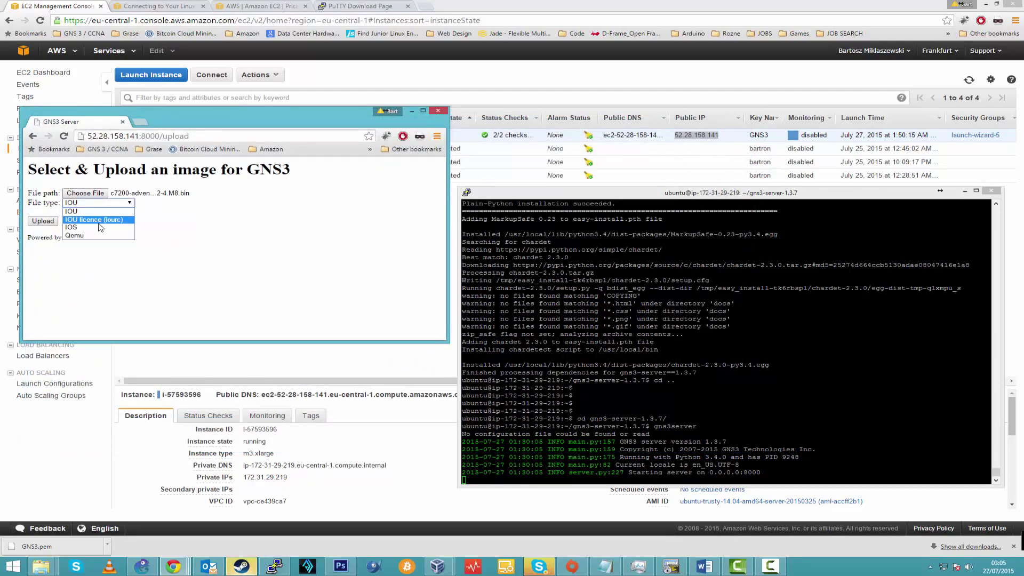
left_click(82, 223)
left_click(43, 221)
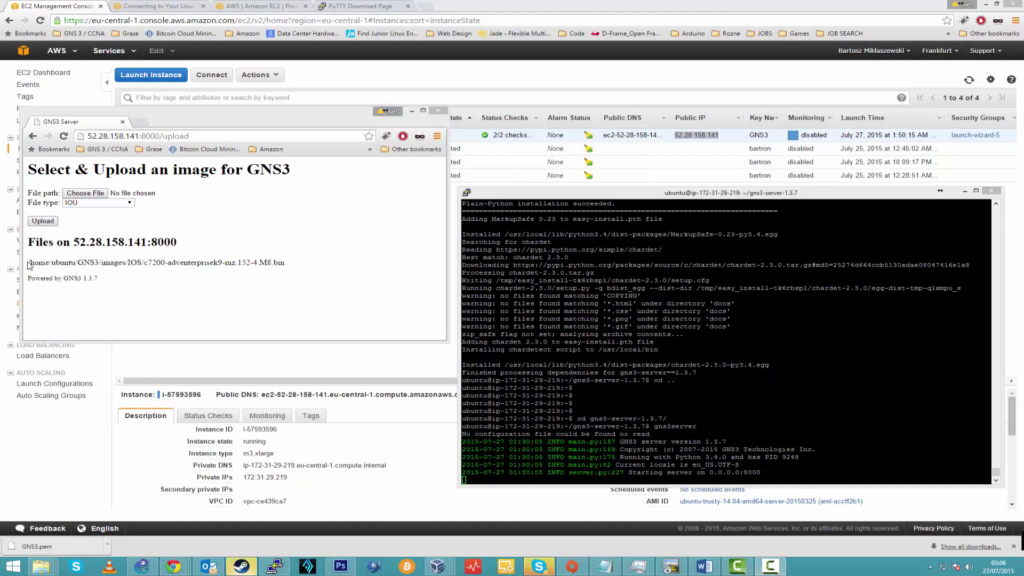
- Copy the uploaded c7200 image's server path
left_click_drag(28, 263, 265, 263)
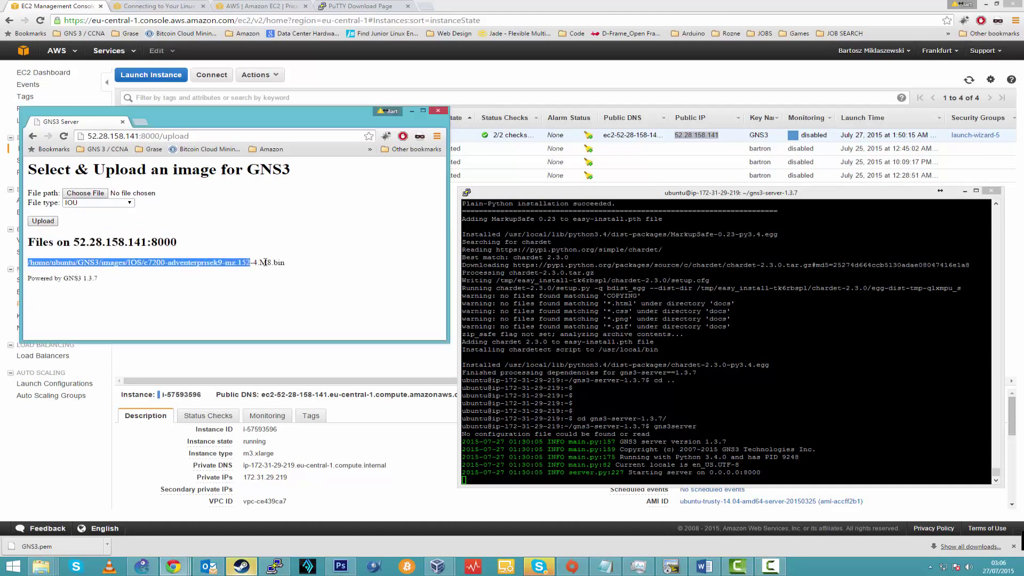
right_click(239, 261)
left_click(277, 271)
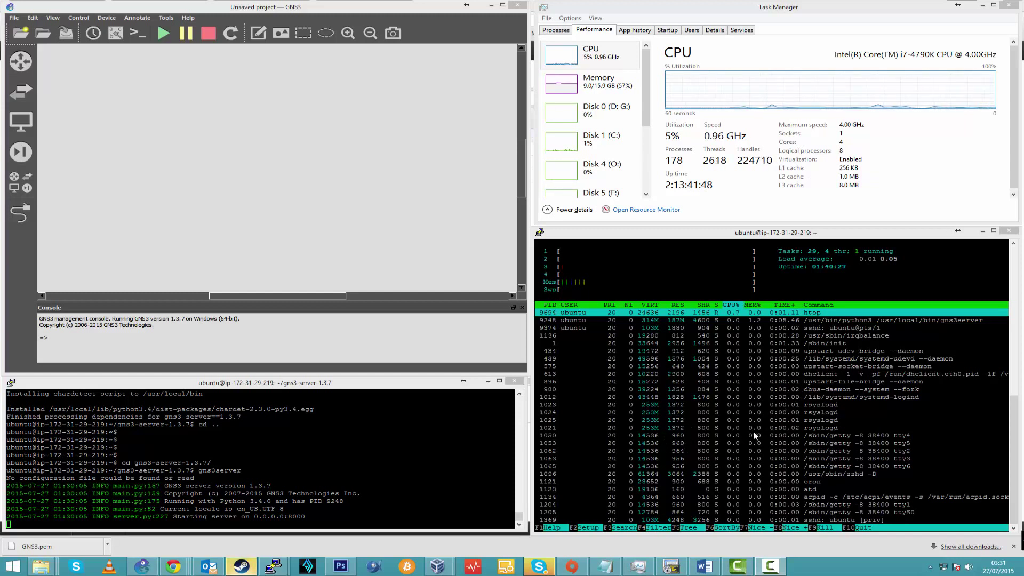
- Replace the old remote server entry with 52.28.158.141 port 8000 in GNS3 server preferences
left_click(32, 17)
left_click(58, 55)
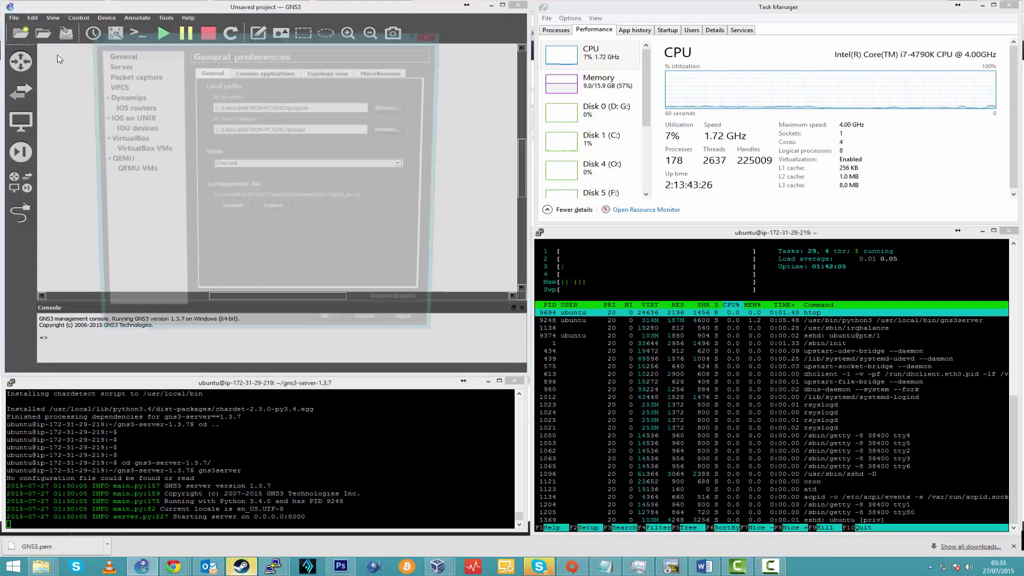
left_click(127, 66)
left_click(277, 74)
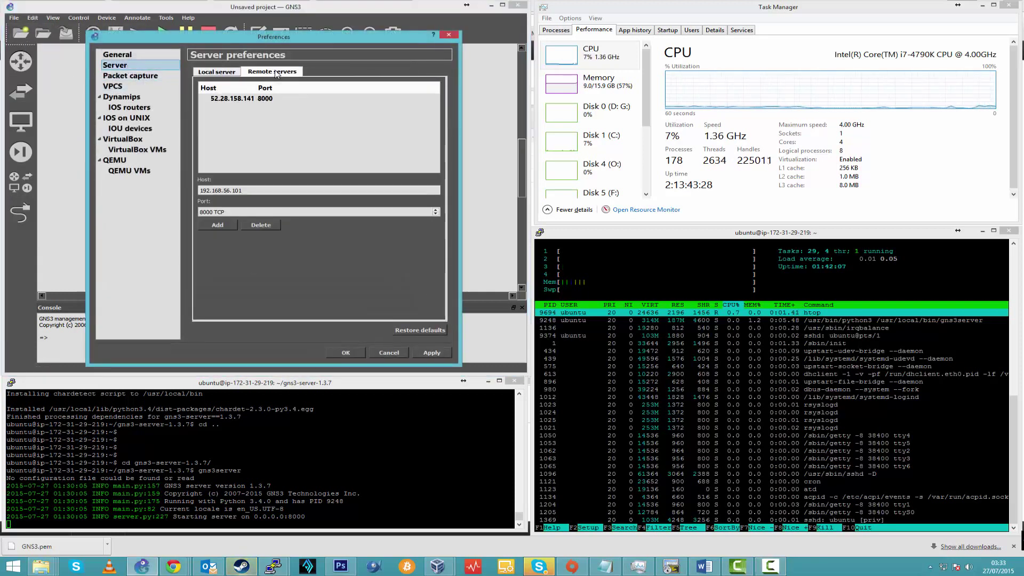
left_click(236, 99)
left_click(259, 226)
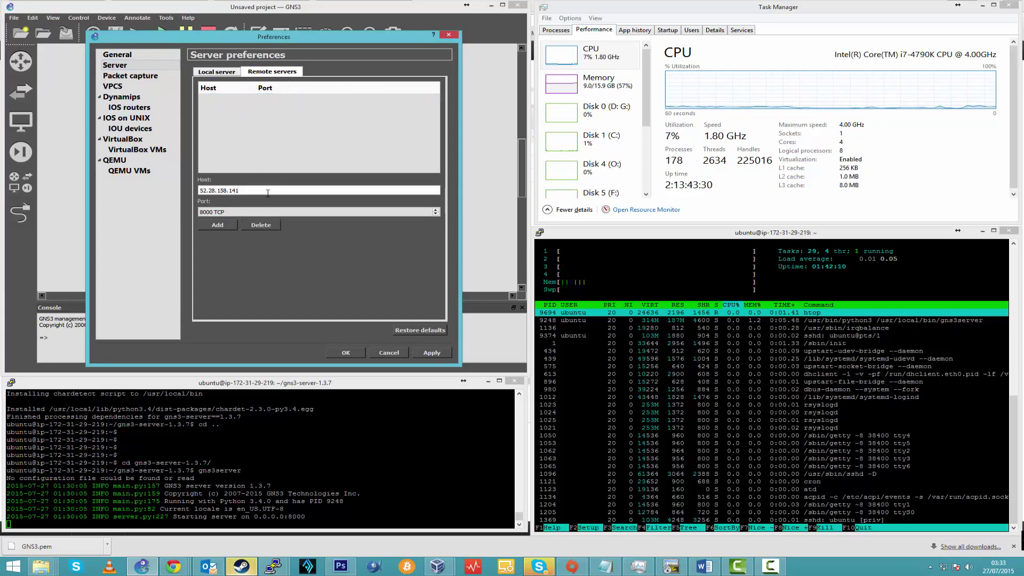
left_click(225, 226)
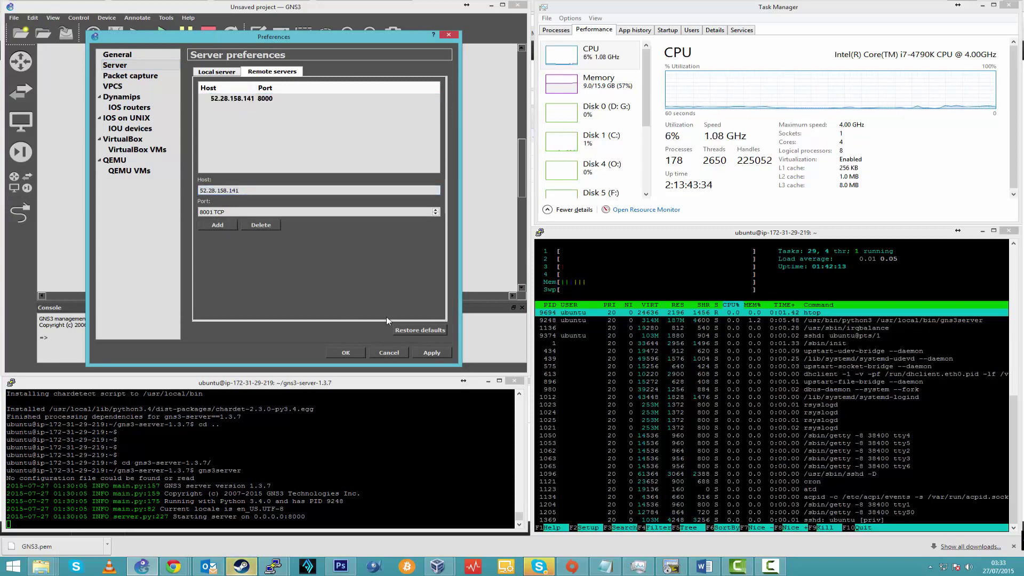
left_click(346, 353)
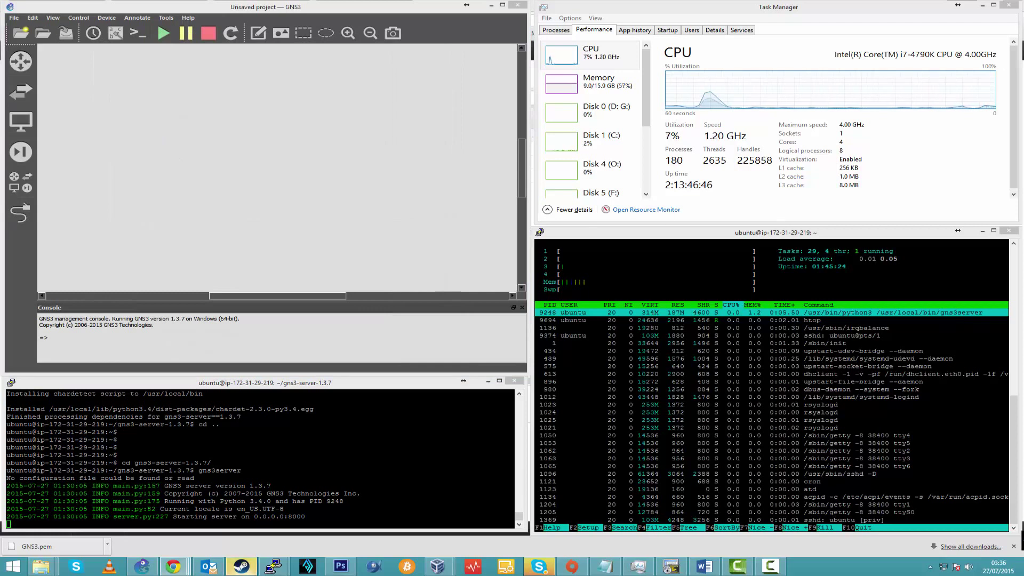
- Copy the c7200 image path from the server page and return to GNS3
key("alt+Tab")
left_click_drag(1012, 43, 713, 43)
left_click_drag(502, 193, 752, 193)
right_click(711, 194)
left_click(735, 201)
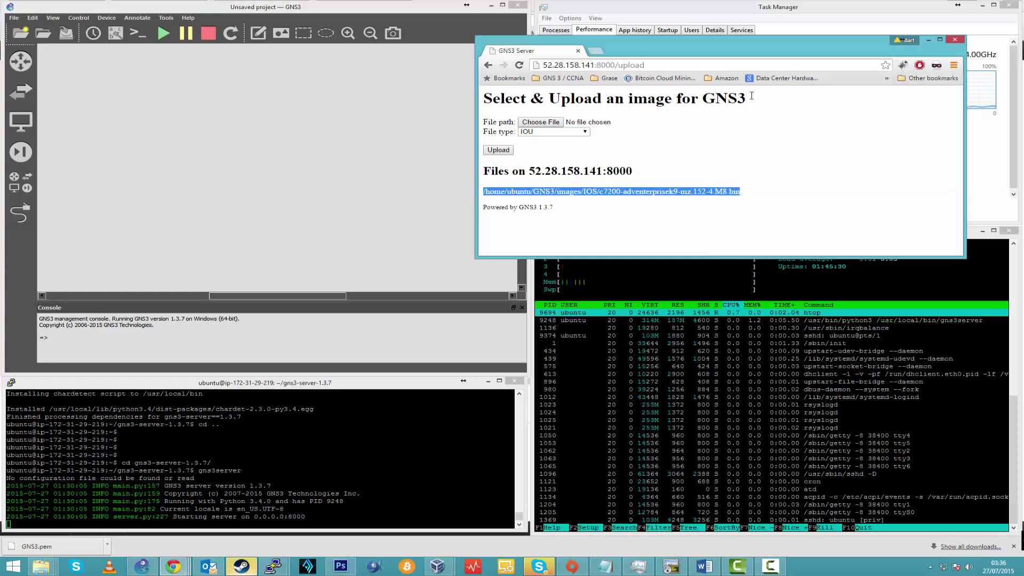
left_click(928, 40)
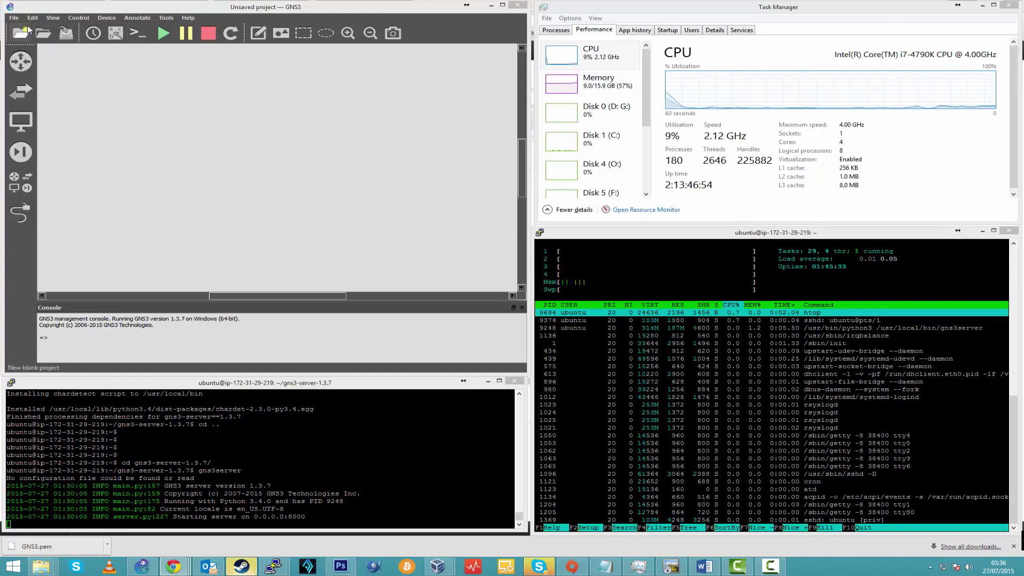
- Start a new remote IOS router template using the pasted c7200 image path
left_click(33, 18)
left_click(64, 61)
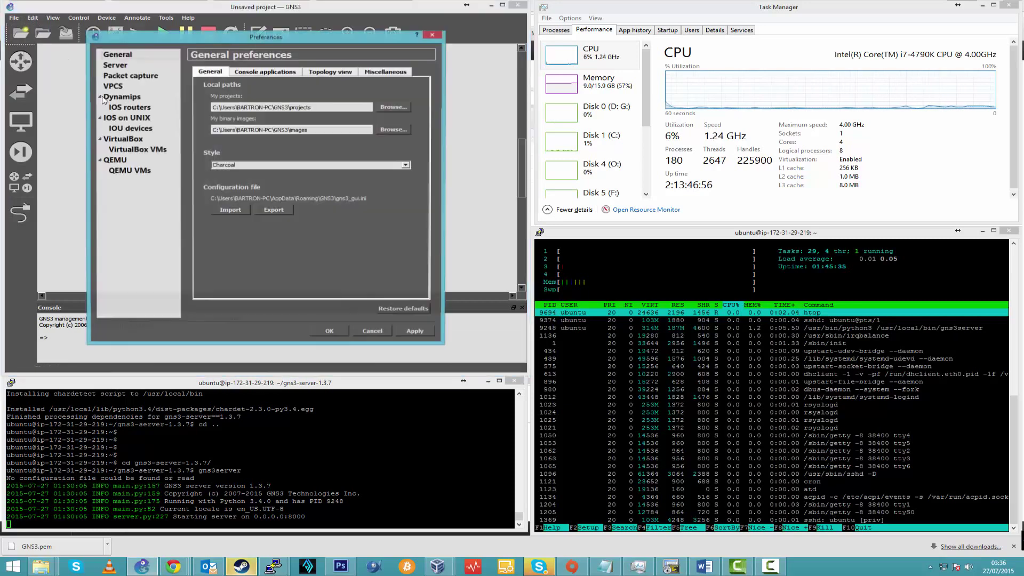
left_click(139, 96)
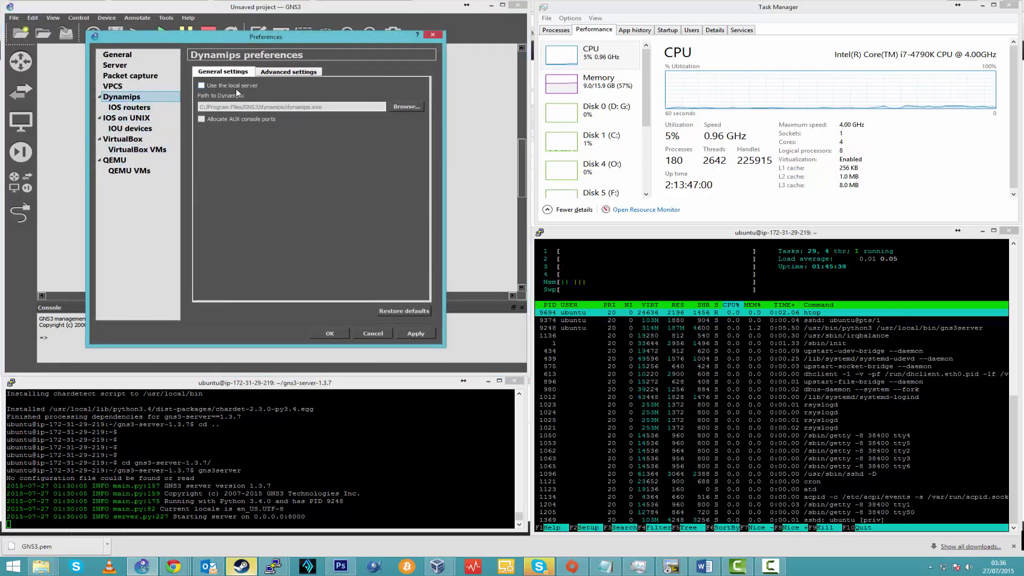
left_click(126, 110)
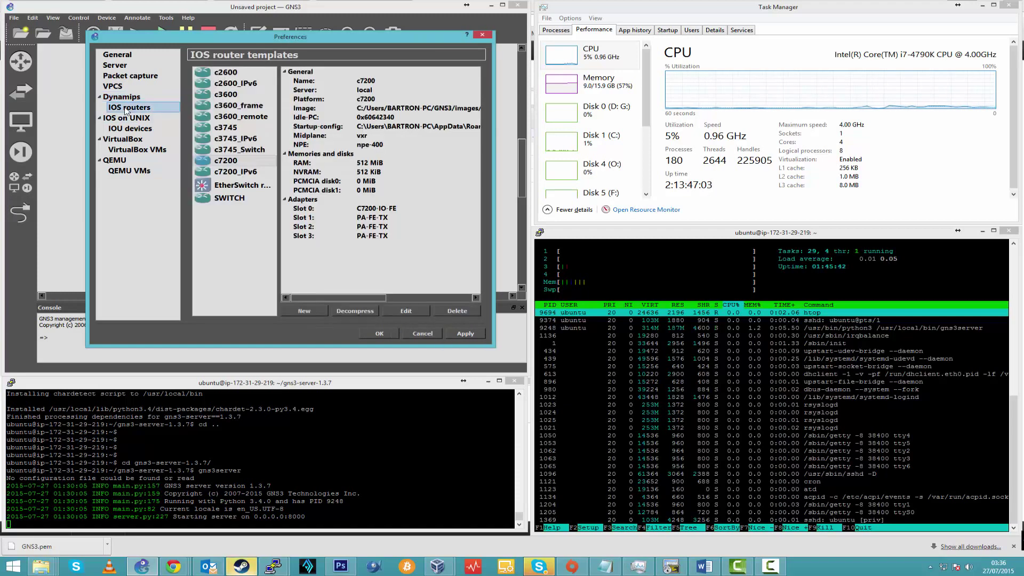
left_click(311, 309)
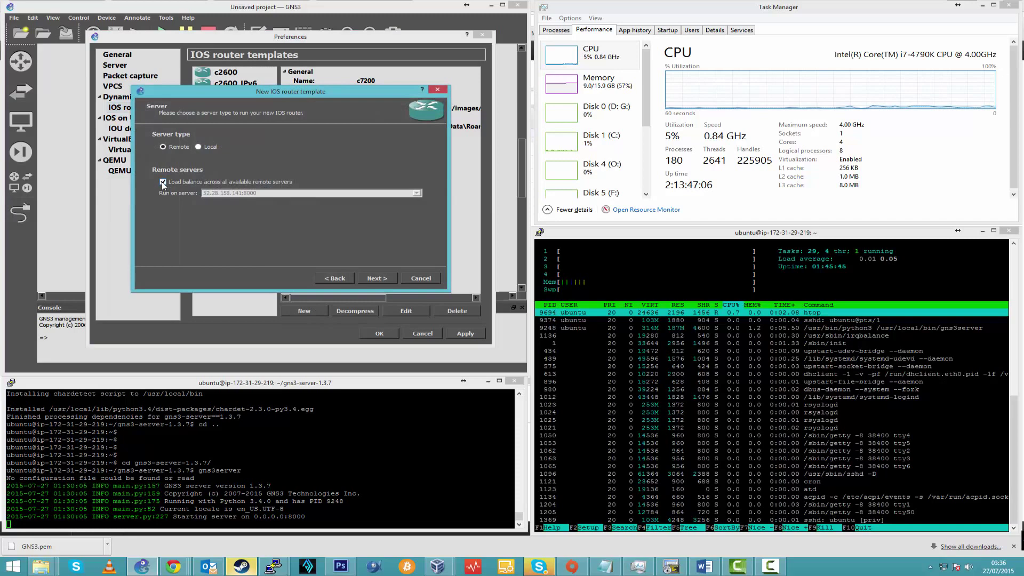
left_click(375, 278)
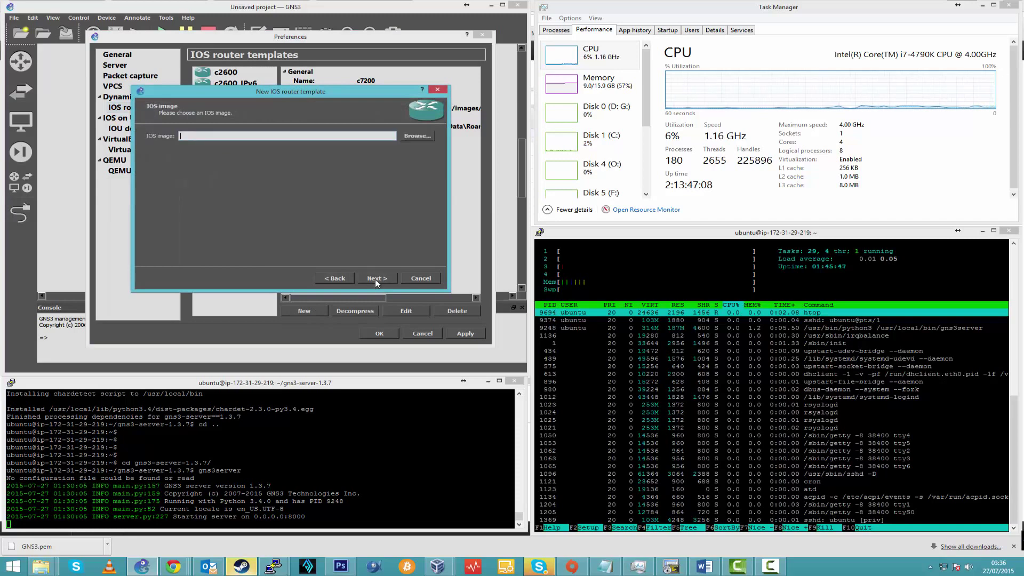
right_click(271, 137)
left_click(291, 188)
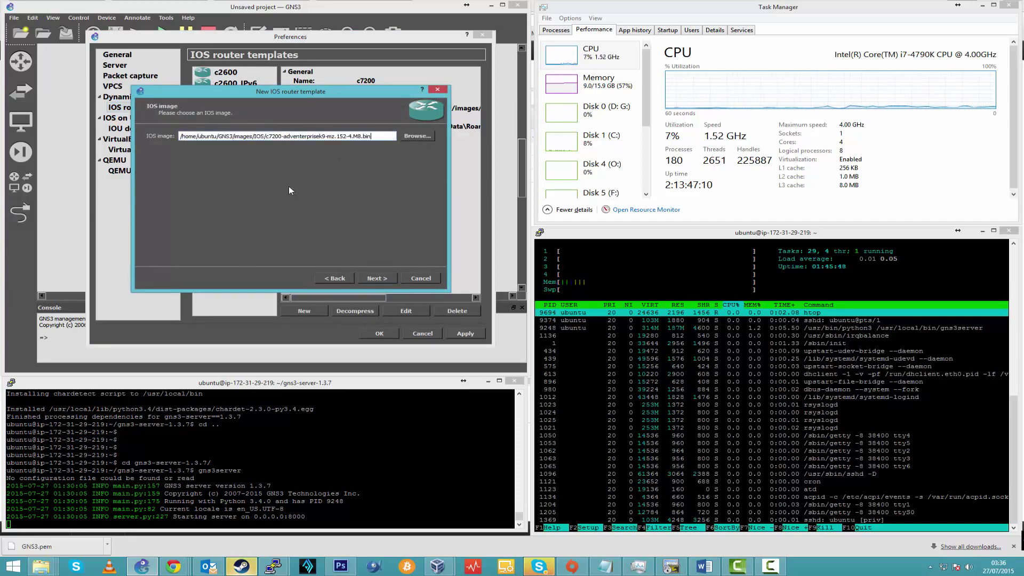
key("Return")
- Set platform c7200, apply Idle-PC 0x6063075c, finish the remote7200 template and save preferences
left_click(429, 147)
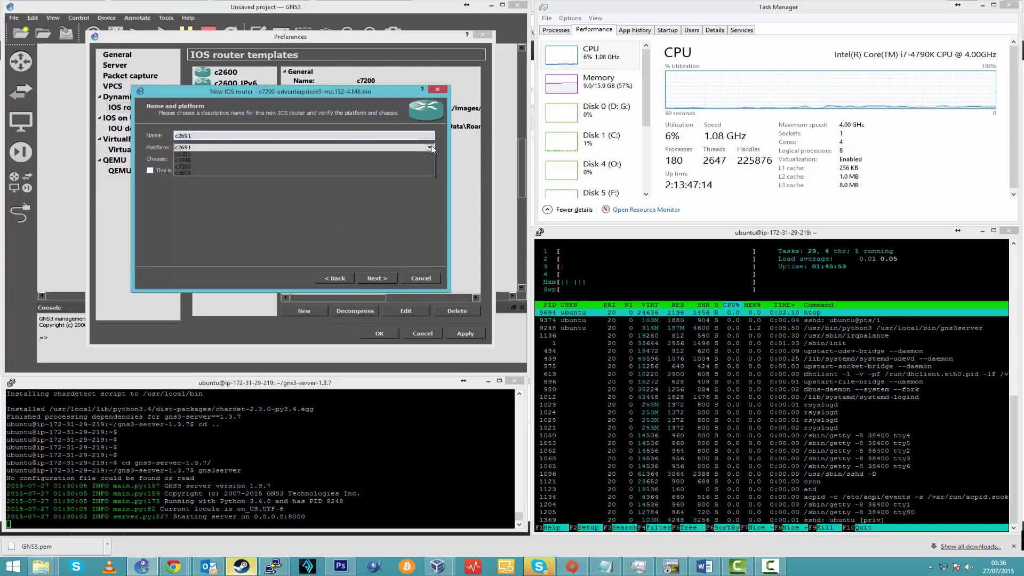
left_click(370, 186)
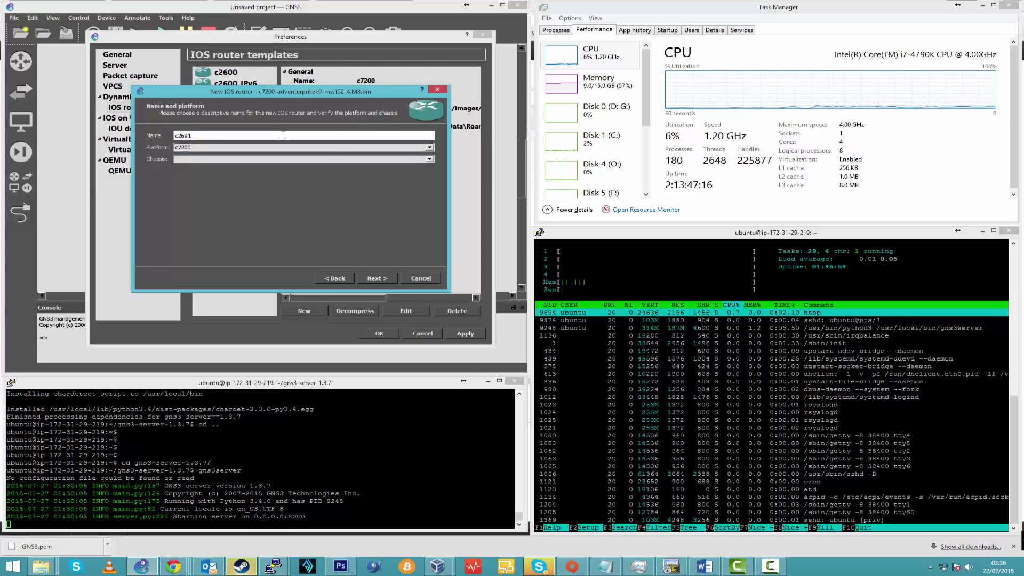
left_click(374, 280)
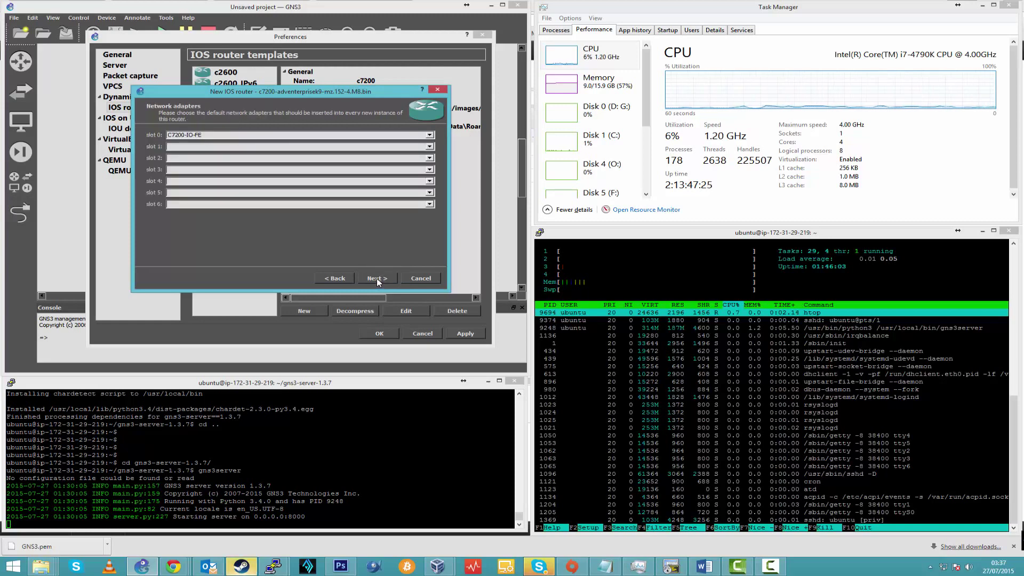
left_click(378, 279)
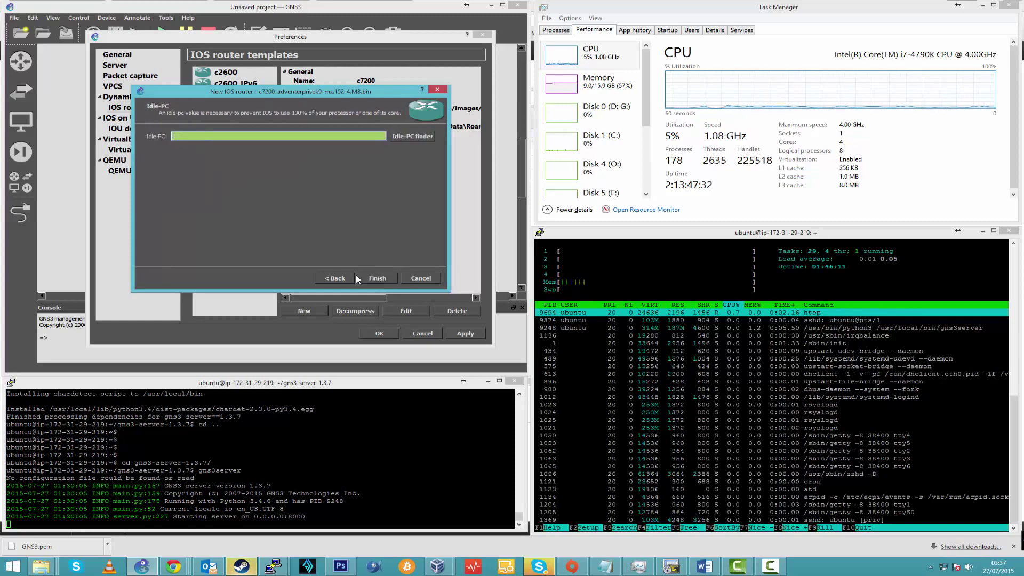
left_click(410, 136)
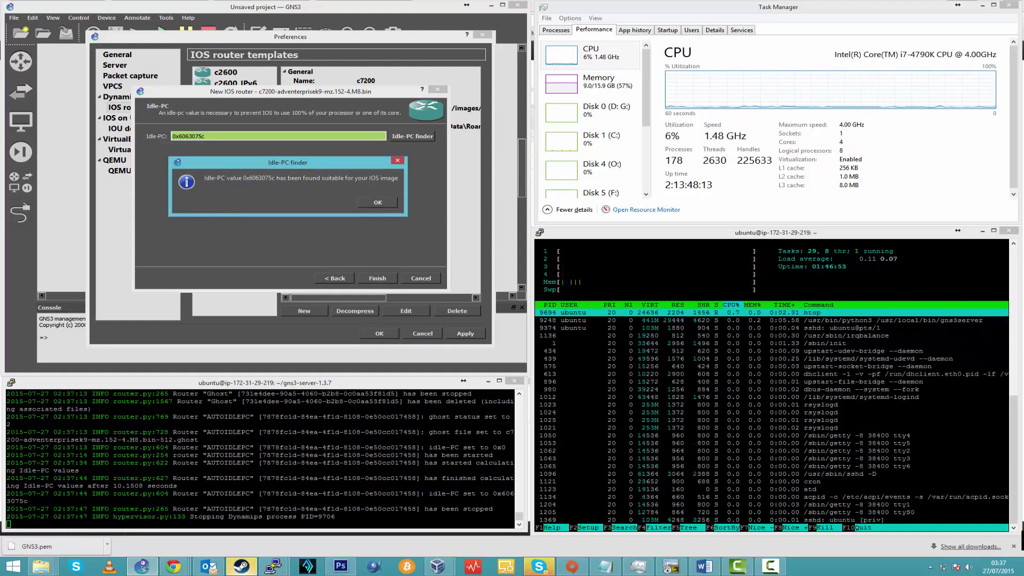
left_click(372, 202)
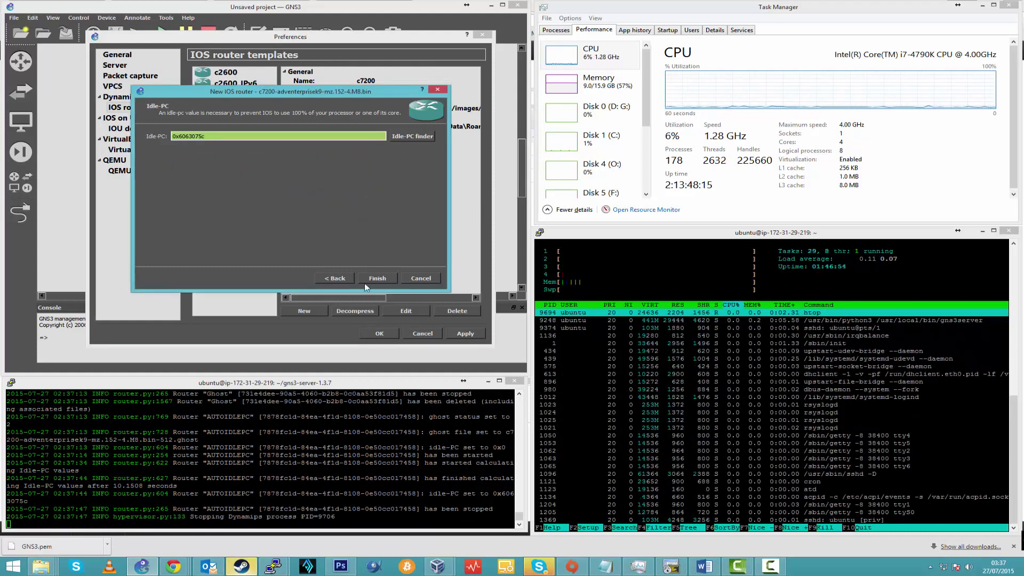
left_click(375, 277)
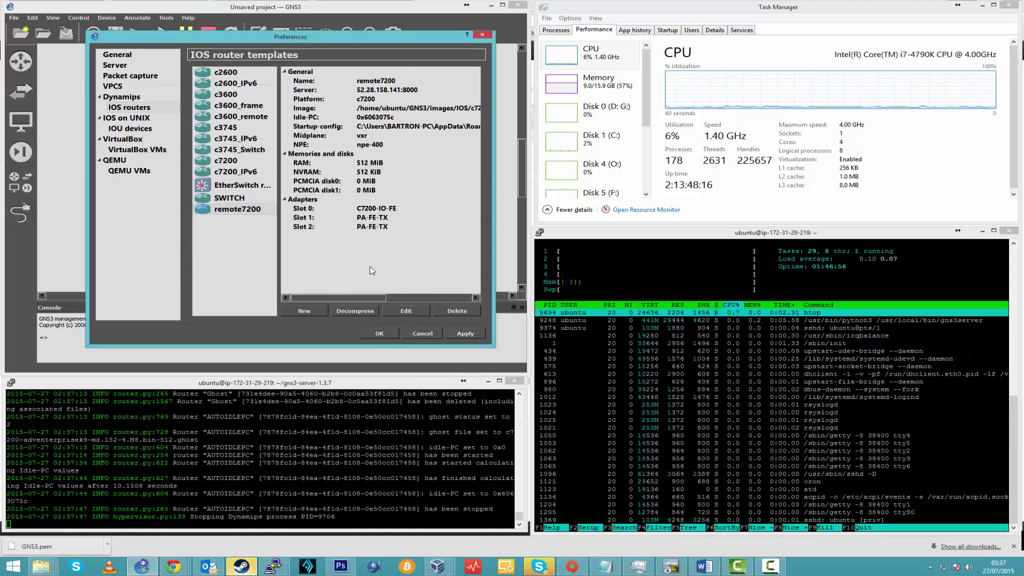
left_click(380, 334)
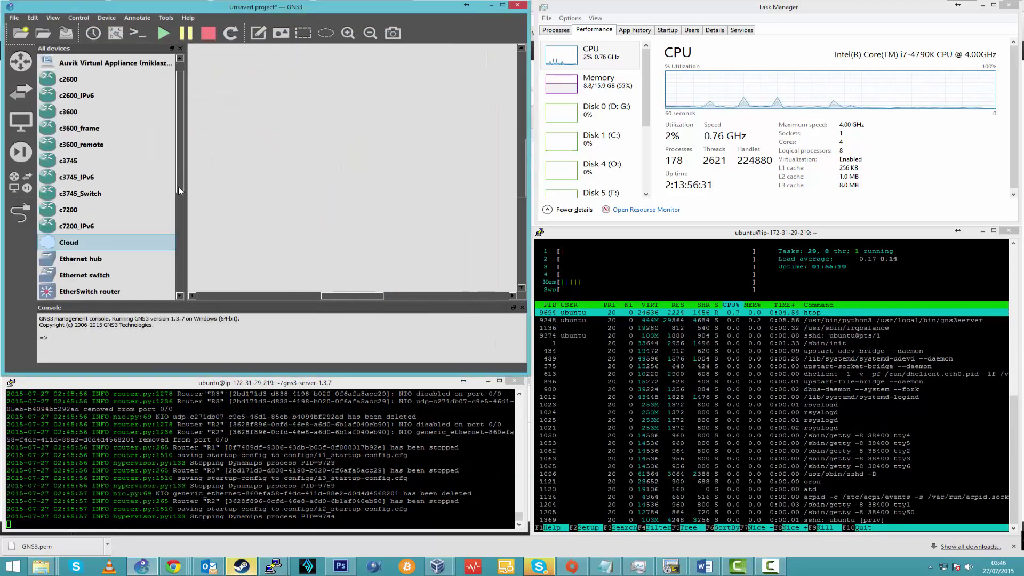
- Place three remote7200 routers R1, R2 and R3 on the canvas
scroll(178, 187, "down", 5)
left_click_drag(77, 227, 301, 139)
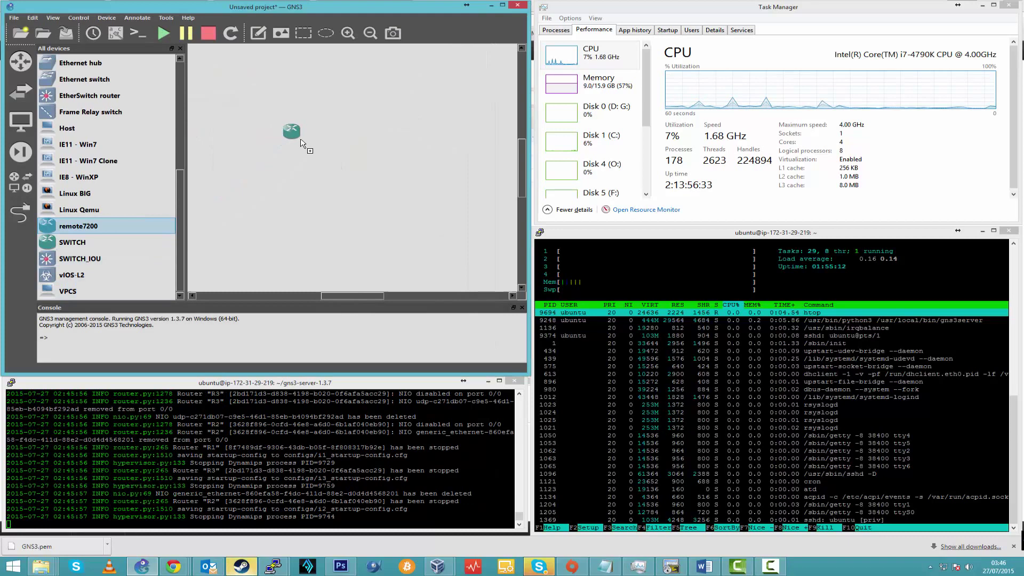
left_click_drag(94, 229, 325, 220)
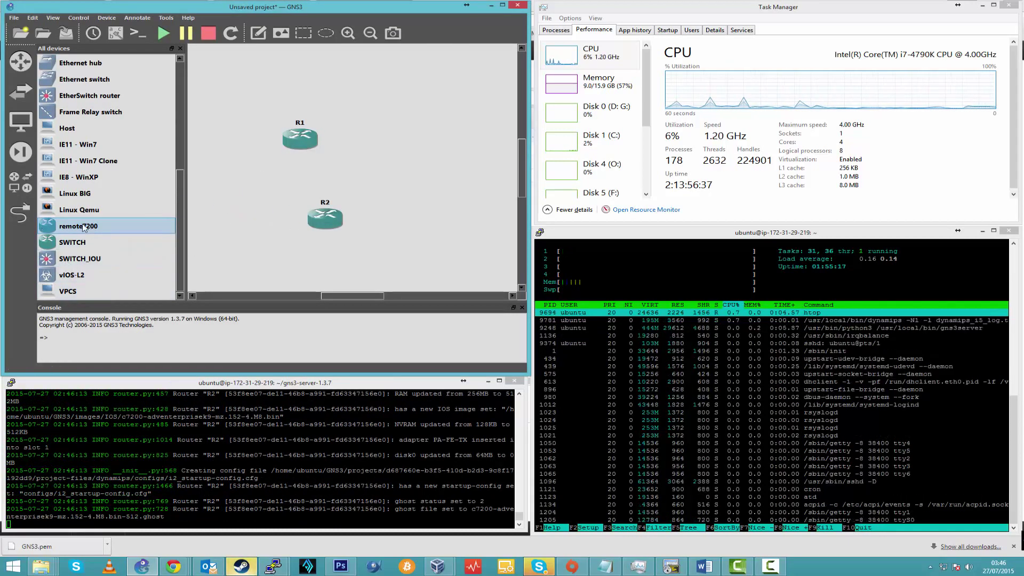
left_click_drag(88, 228, 436, 182)
- Link R2 to R1 and start all the routers
left_click(21, 213)
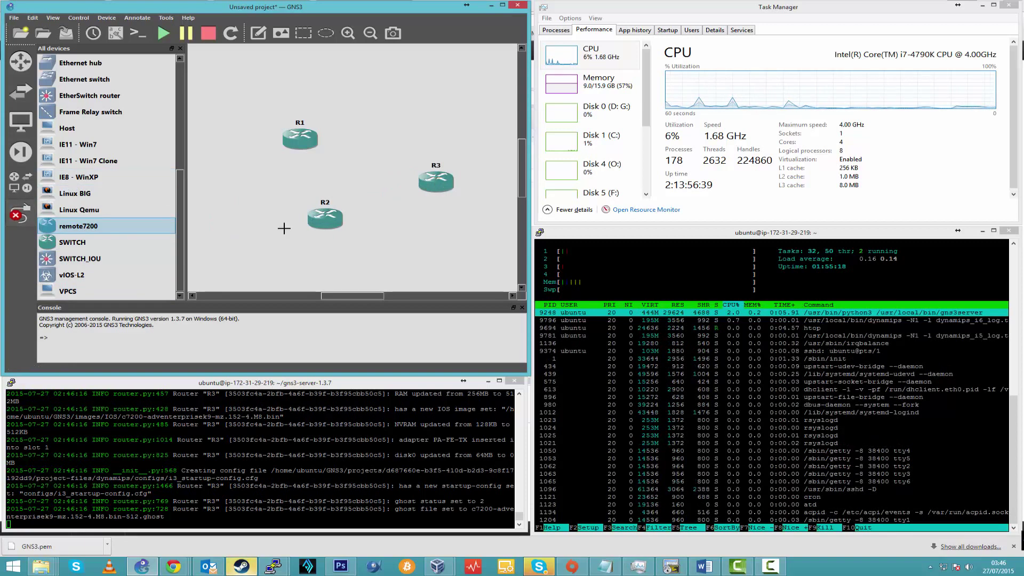
left_click(312, 216)
left_click(333, 219)
left_click(312, 144)
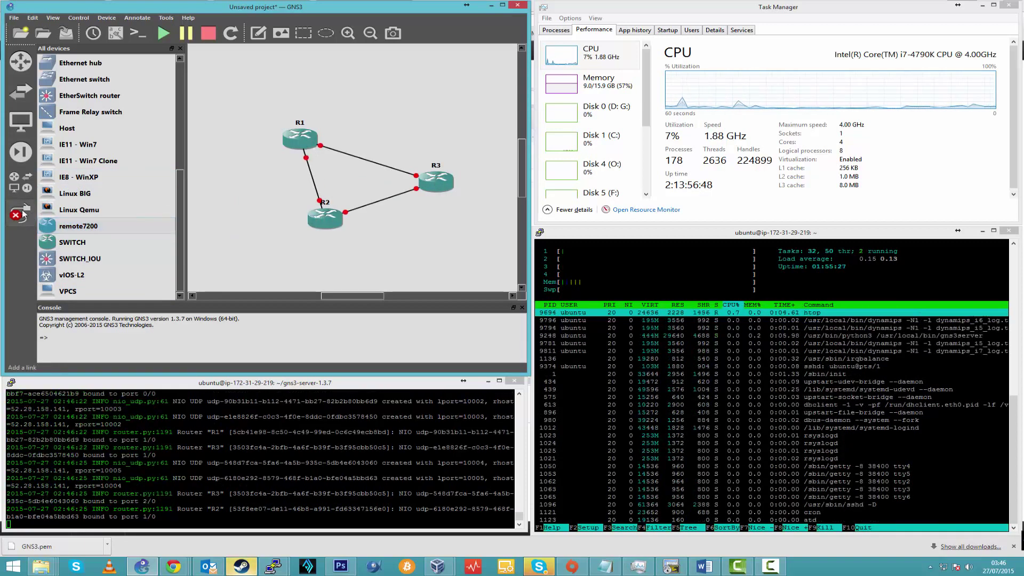
left_click(23, 213)
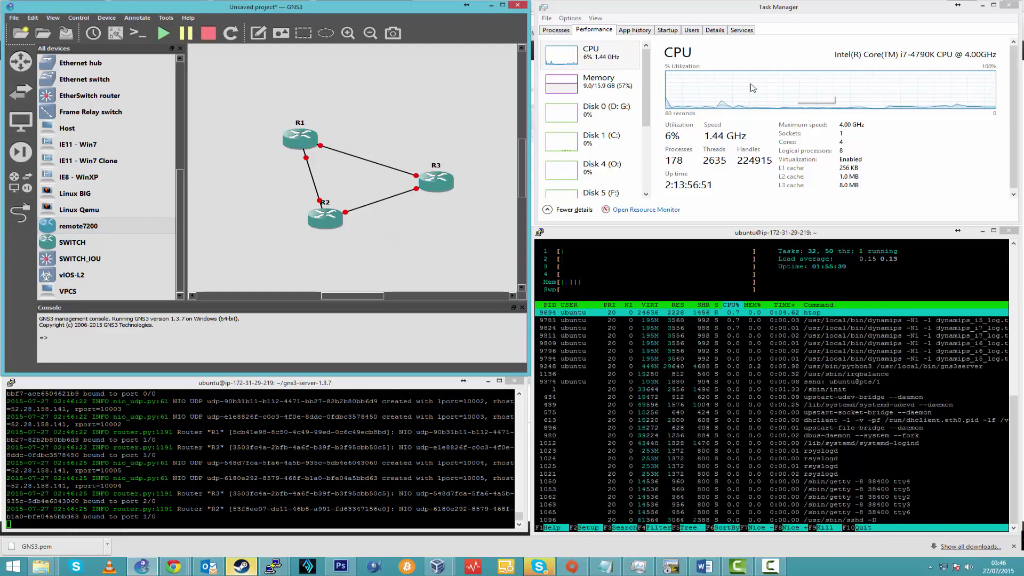
left_click(161, 34)
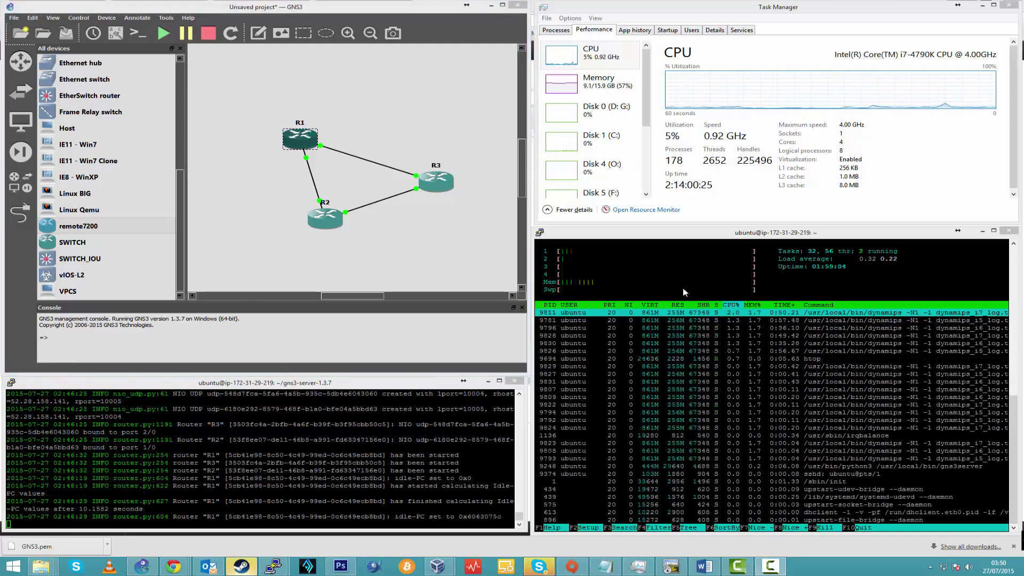
- Add routers R4 and R5 and start them
left_click_drag(74, 226, 414, 114)
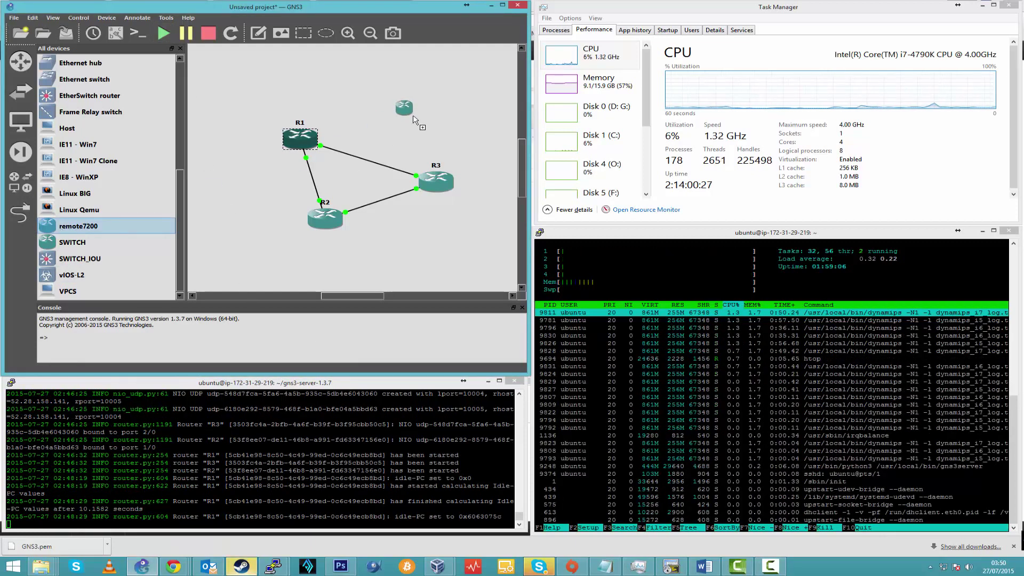
left_click_drag(108, 226, 253, 219)
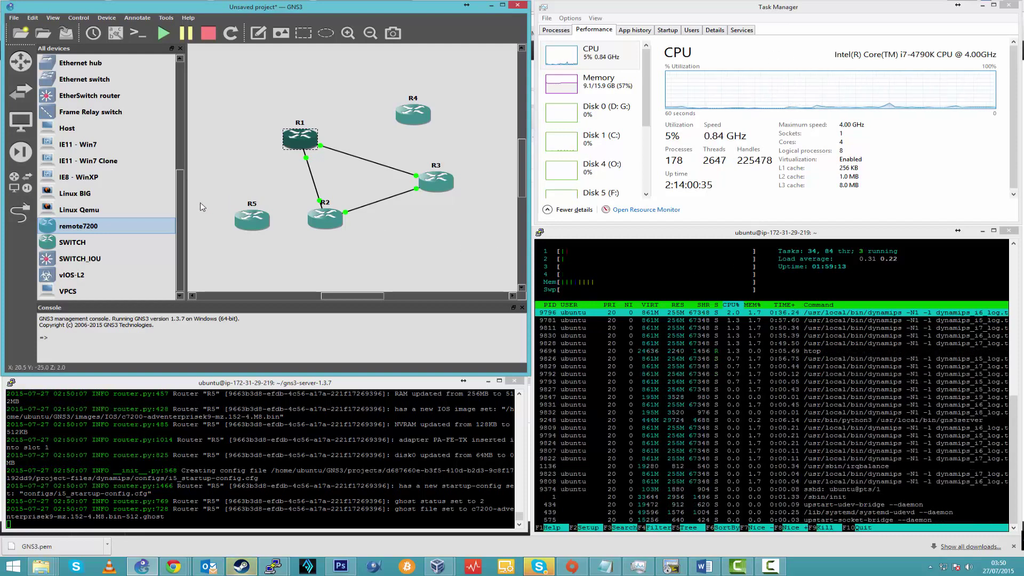
left_click(252, 218)
left_click(163, 35)
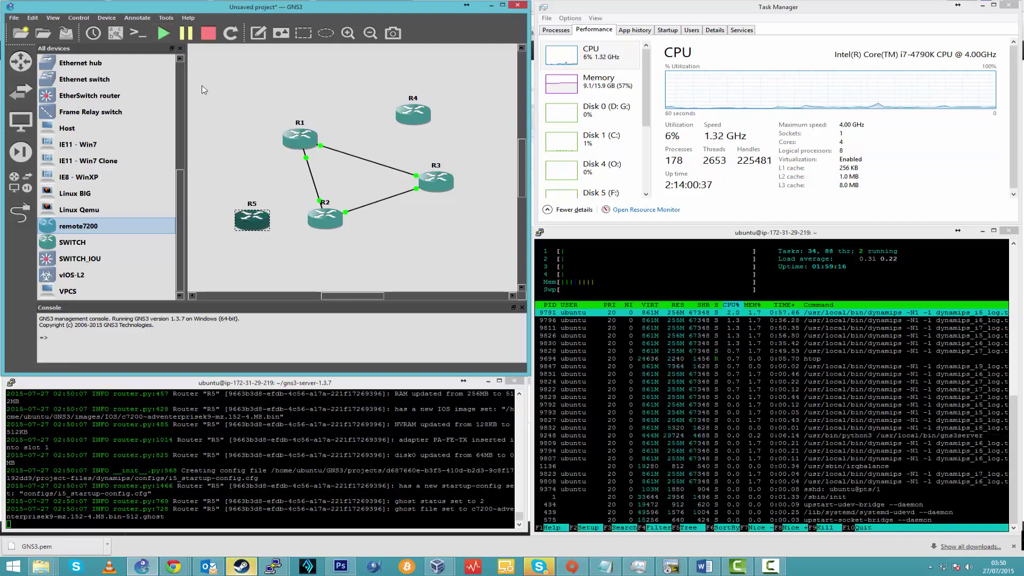
left_click(423, 117)
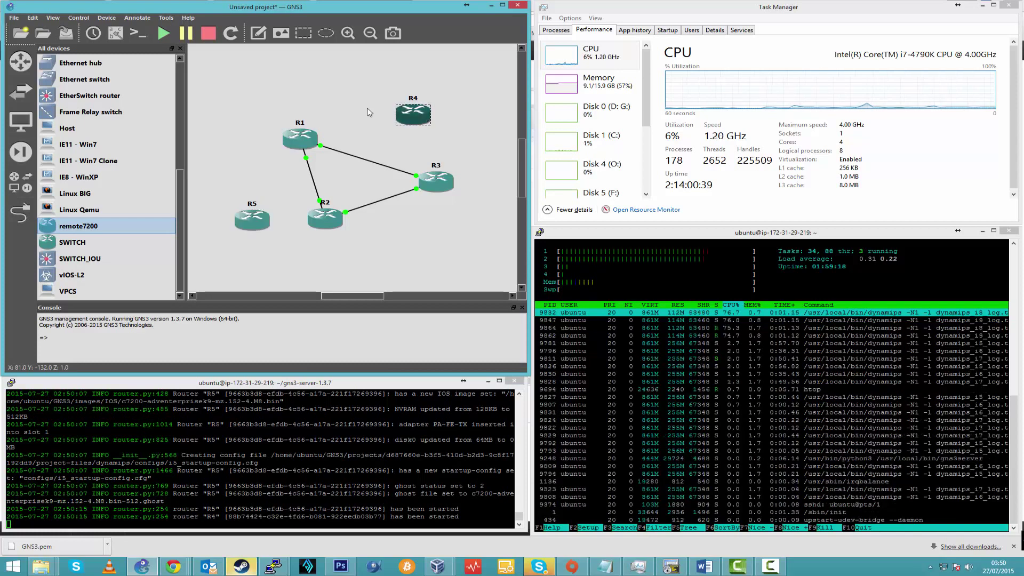